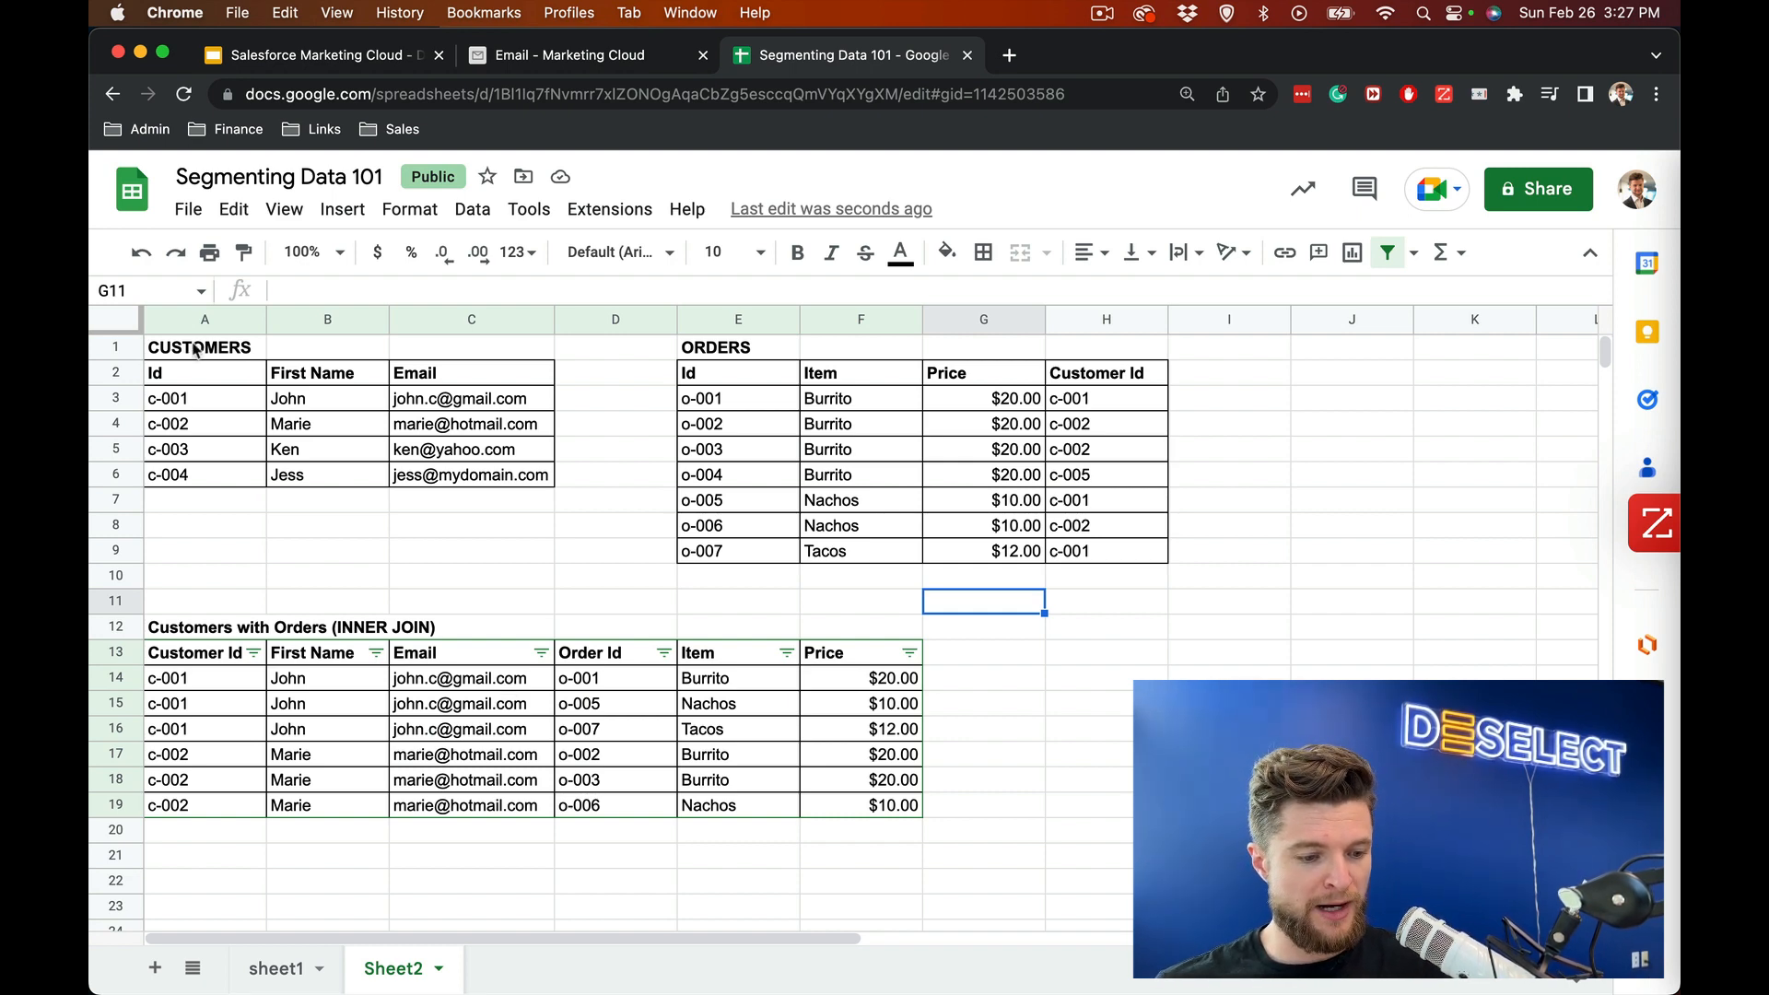
Review the CUSTOMERS and ORDERS tables and the Customers with Orders inner join table, including its repeated first names
left_click_drag(198, 349, 470, 457)
left_click_drag(718, 348, 1069, 553)
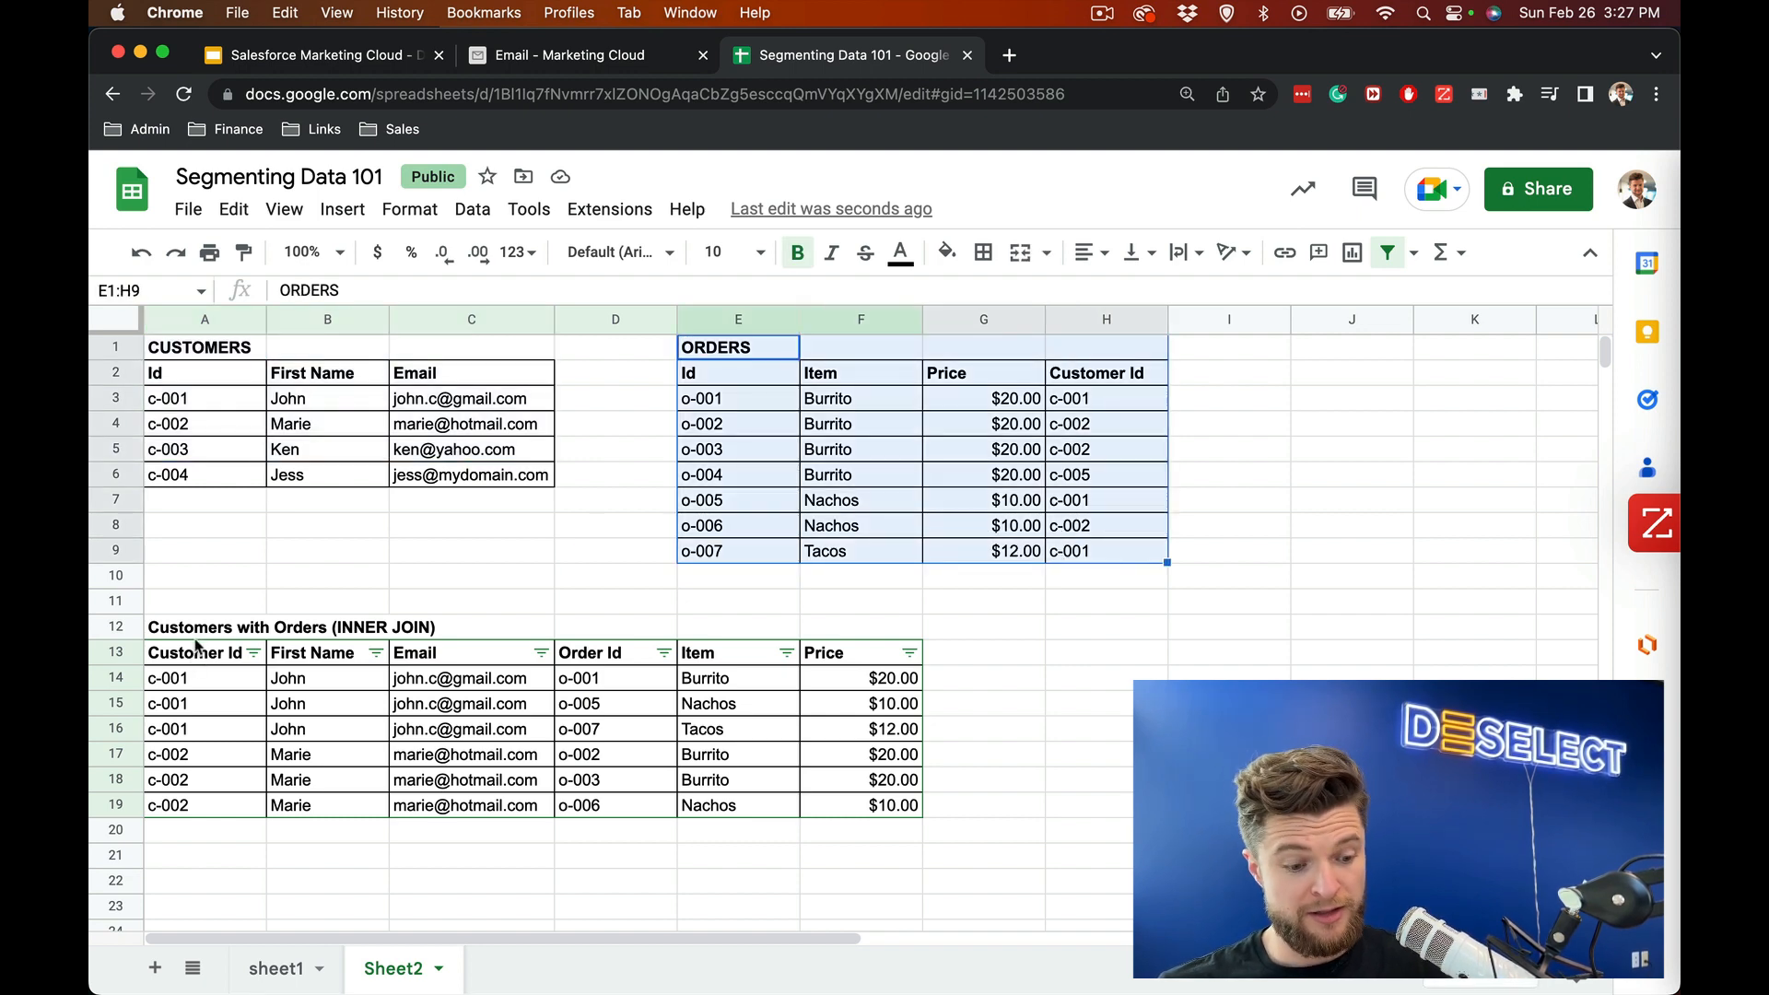
left_click_drag(196, 645, 828, 815)
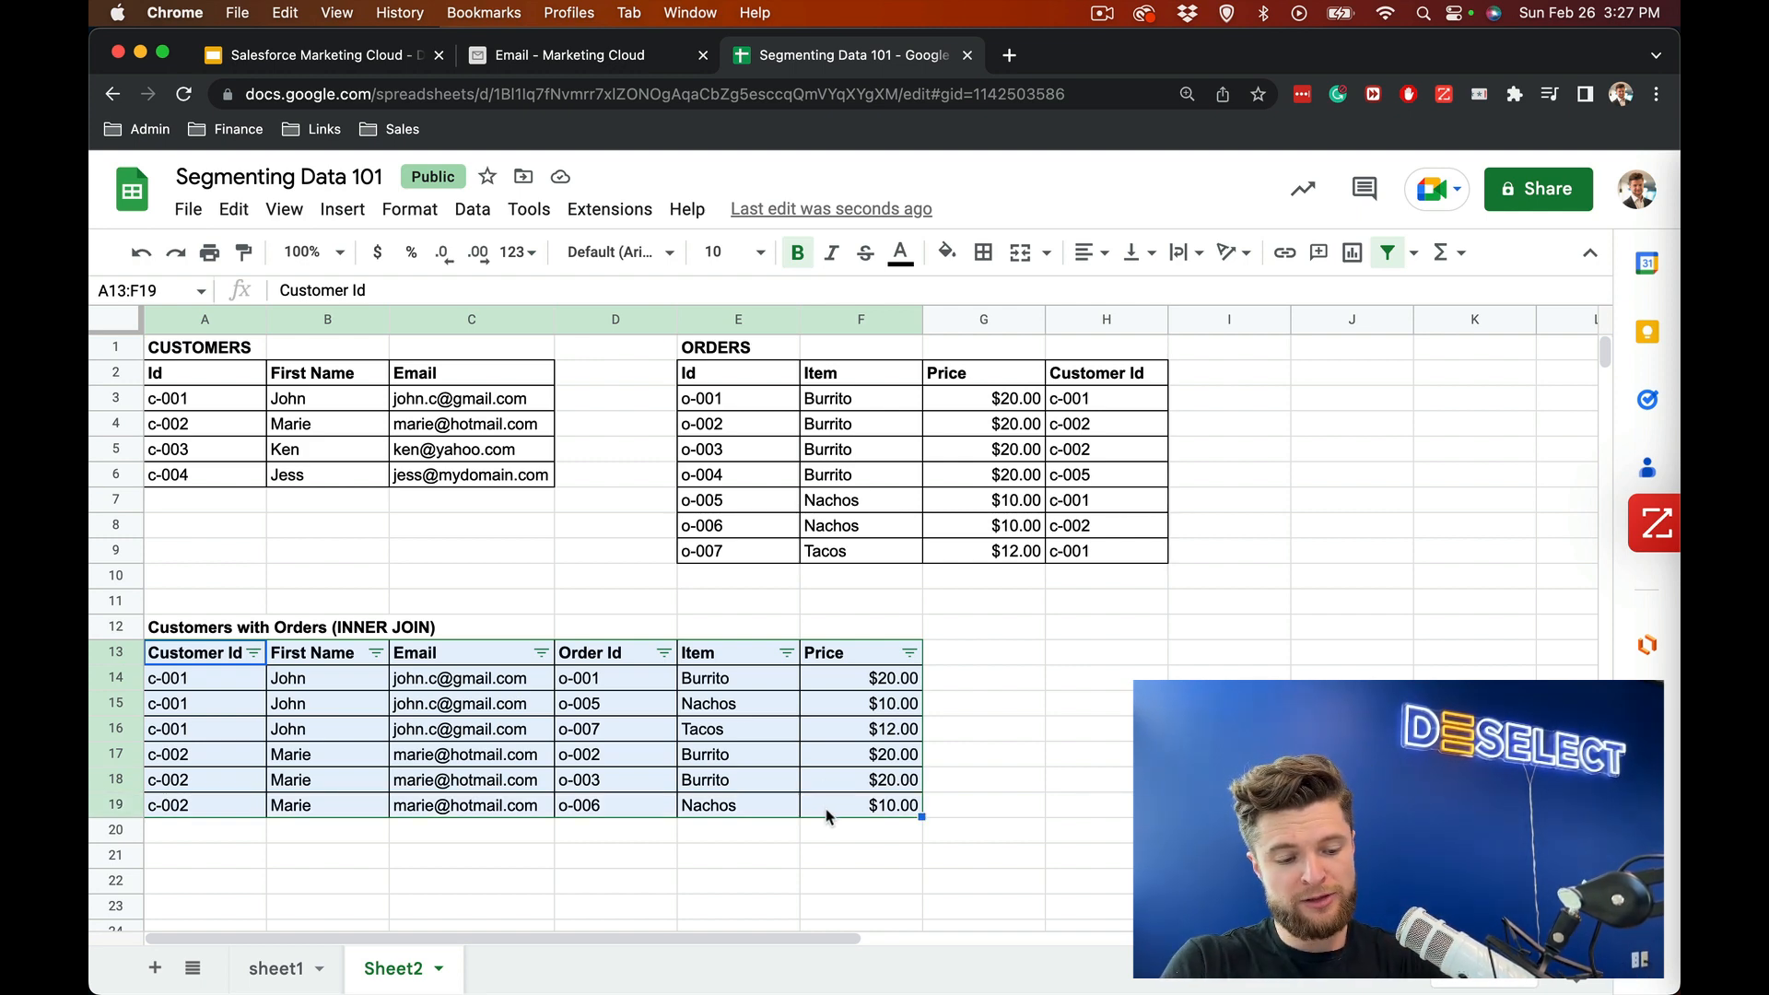
left_click_drag(327, 682, 309, 815)
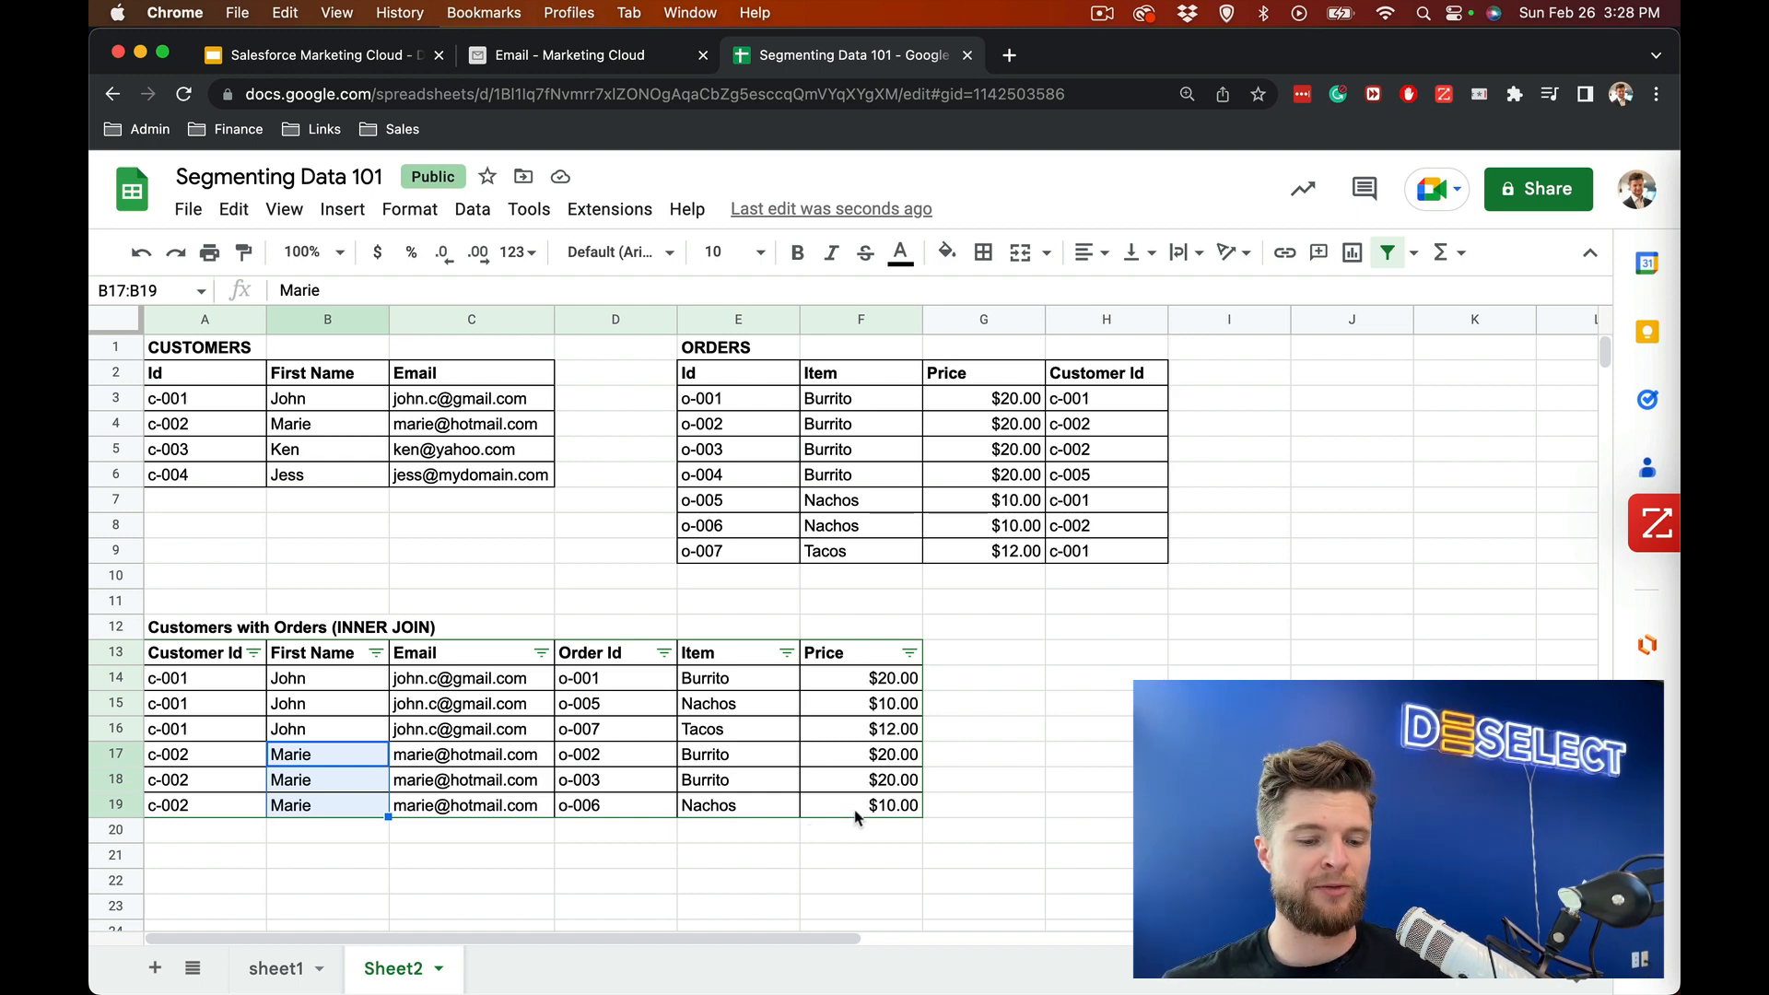
Remove duplicate rows from range A14:F19, analyzing only column C (Email)
left_click_drag(857, 809, 159, 680)
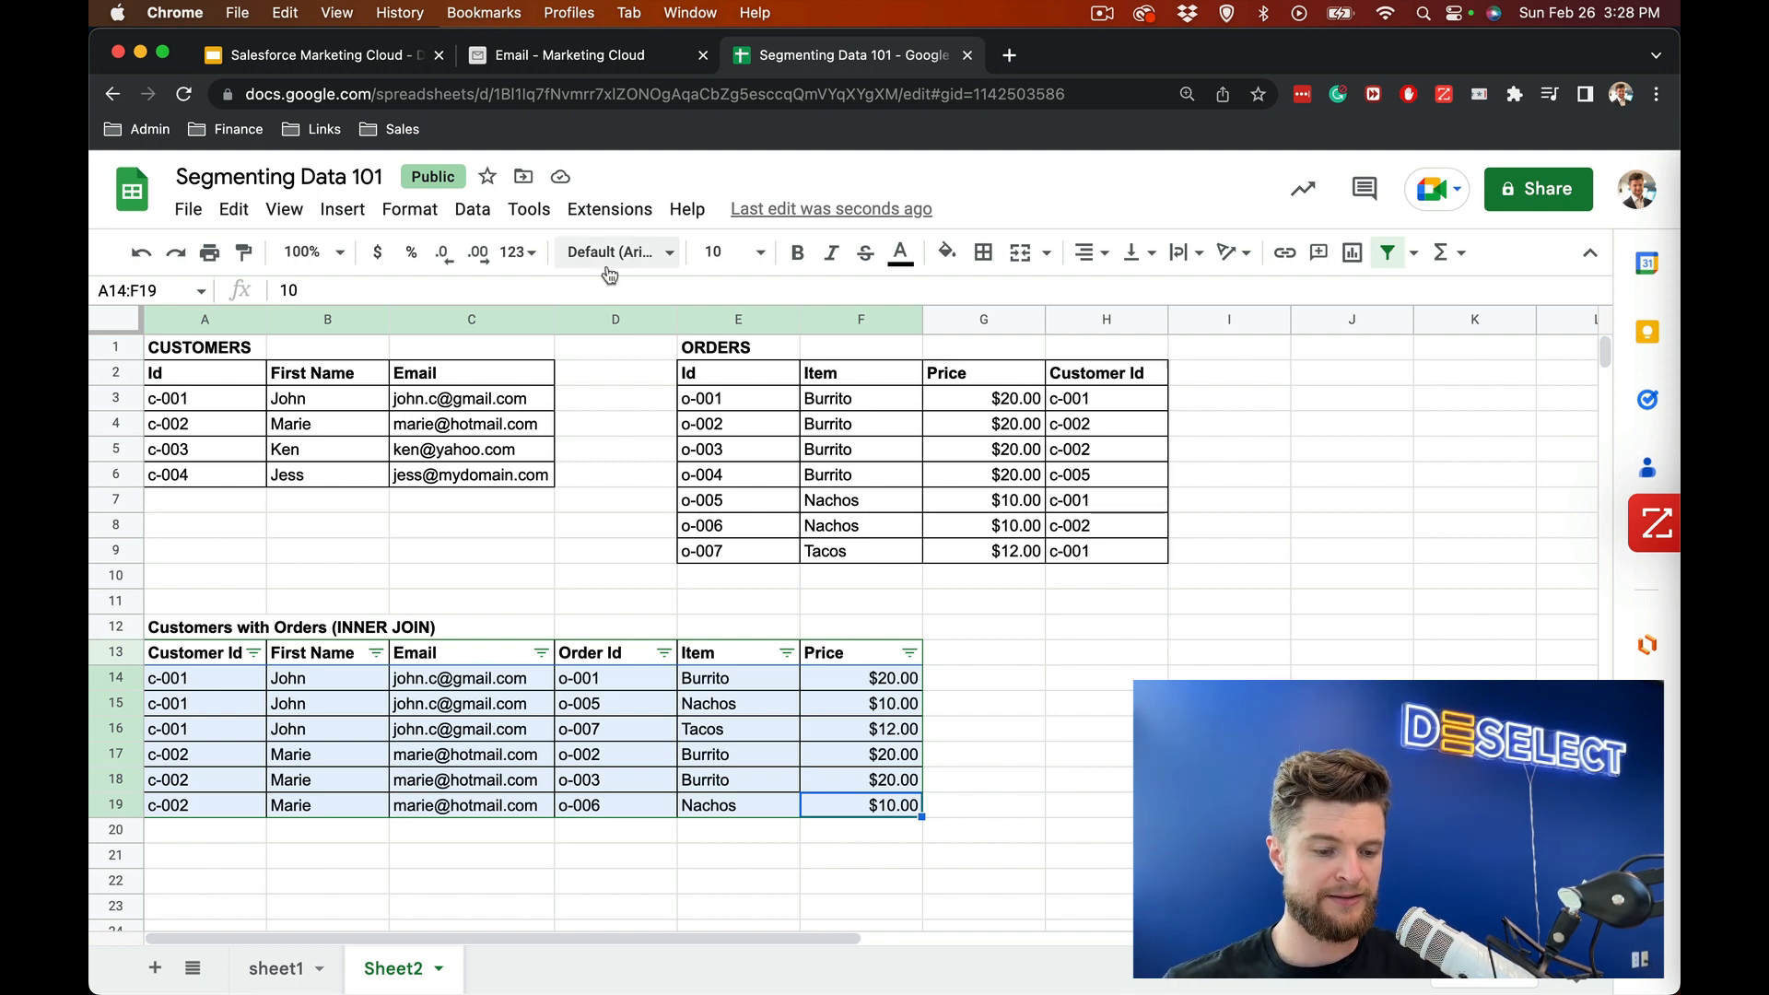
left_click(472, 209)
mouse_move(648, 745)
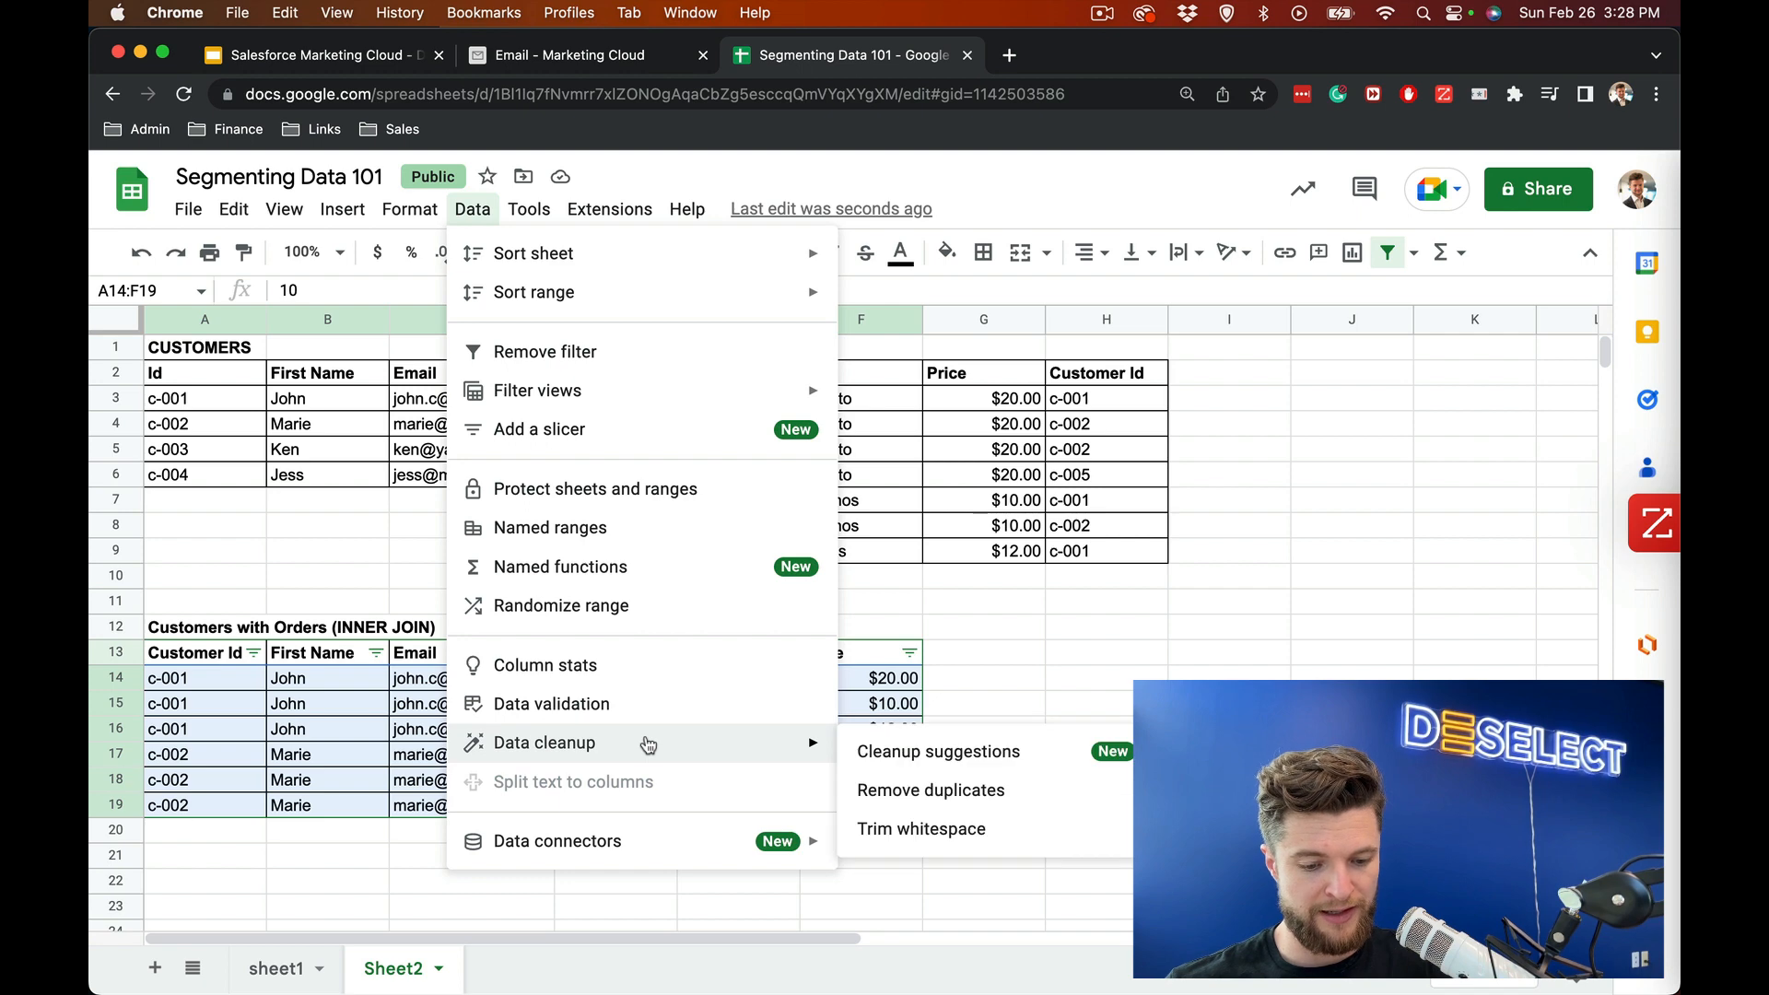
left_click(922, 790)
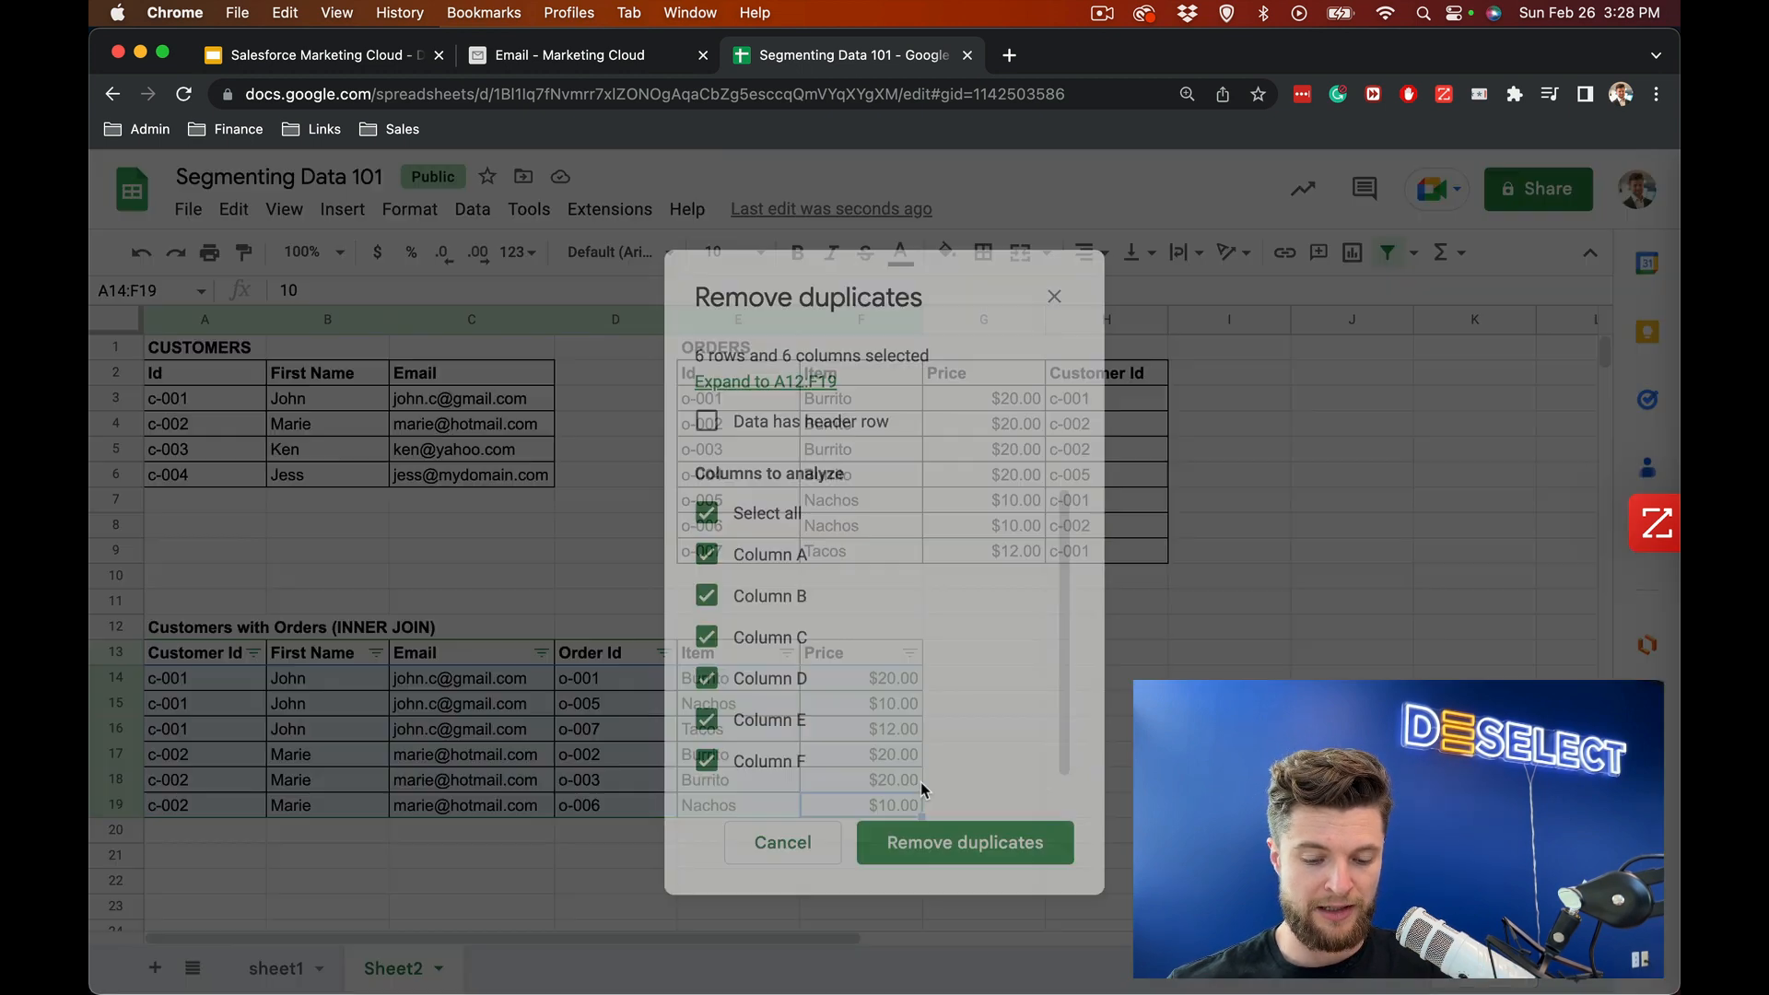
left_click(789, 513)
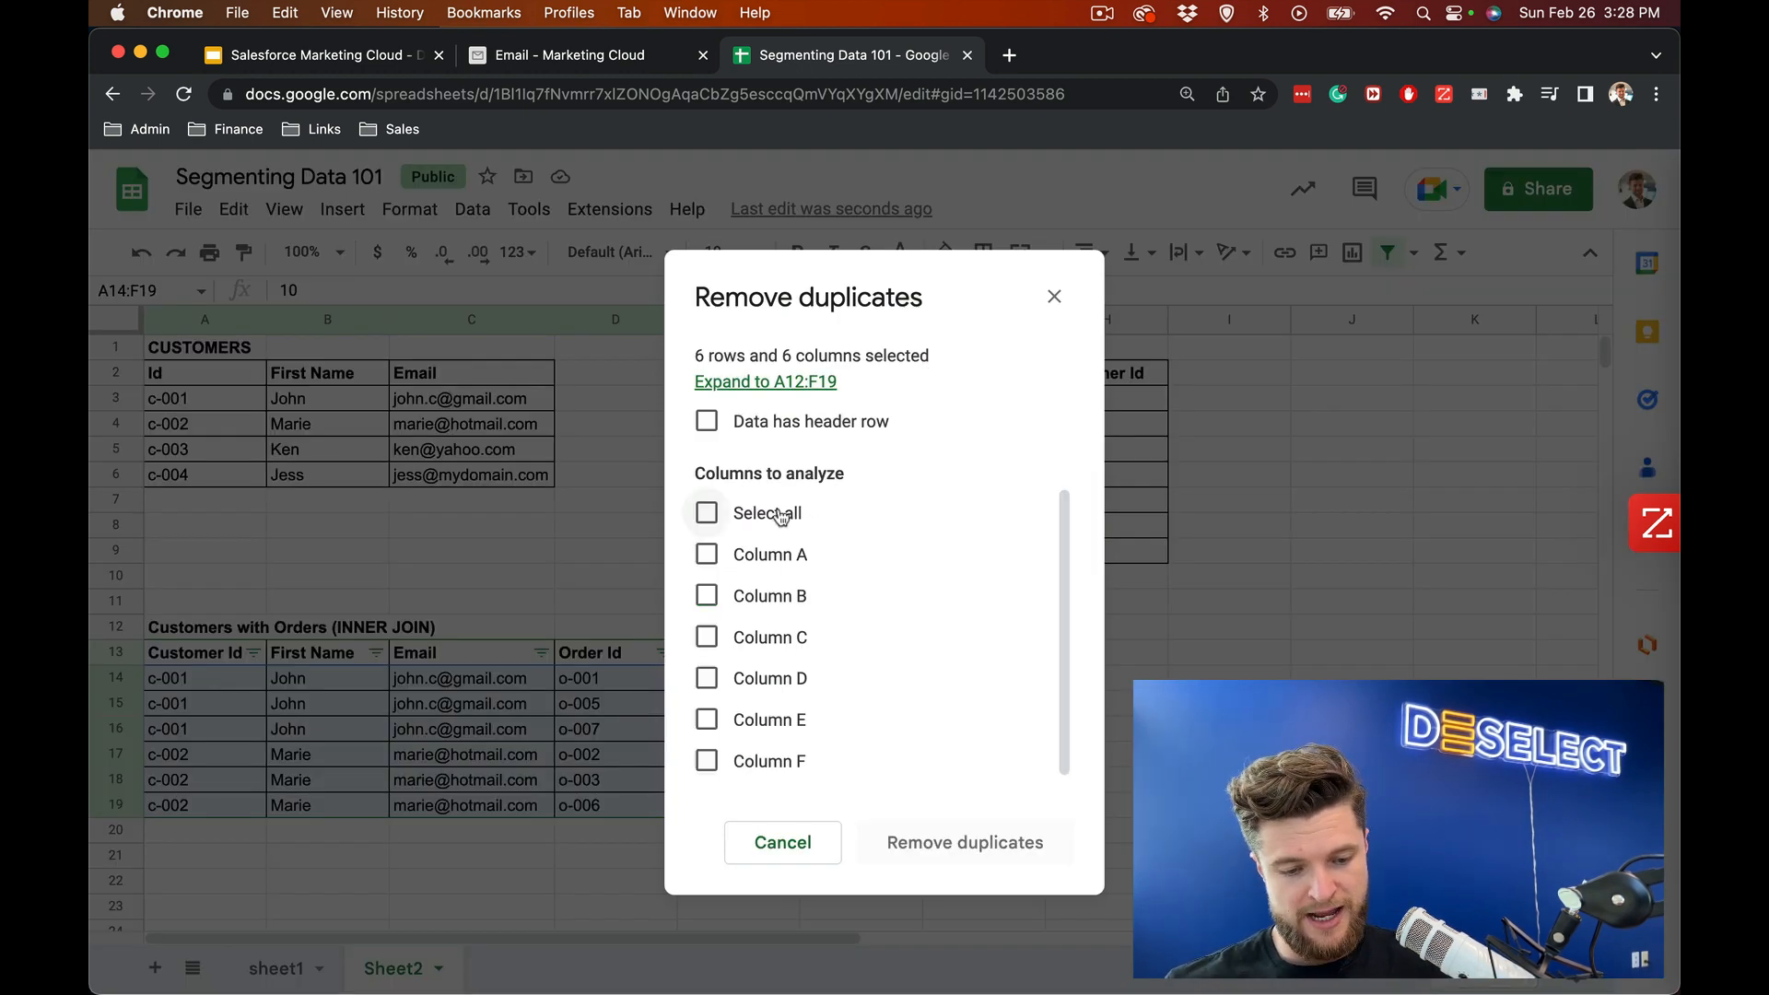
left_click(787, 635)
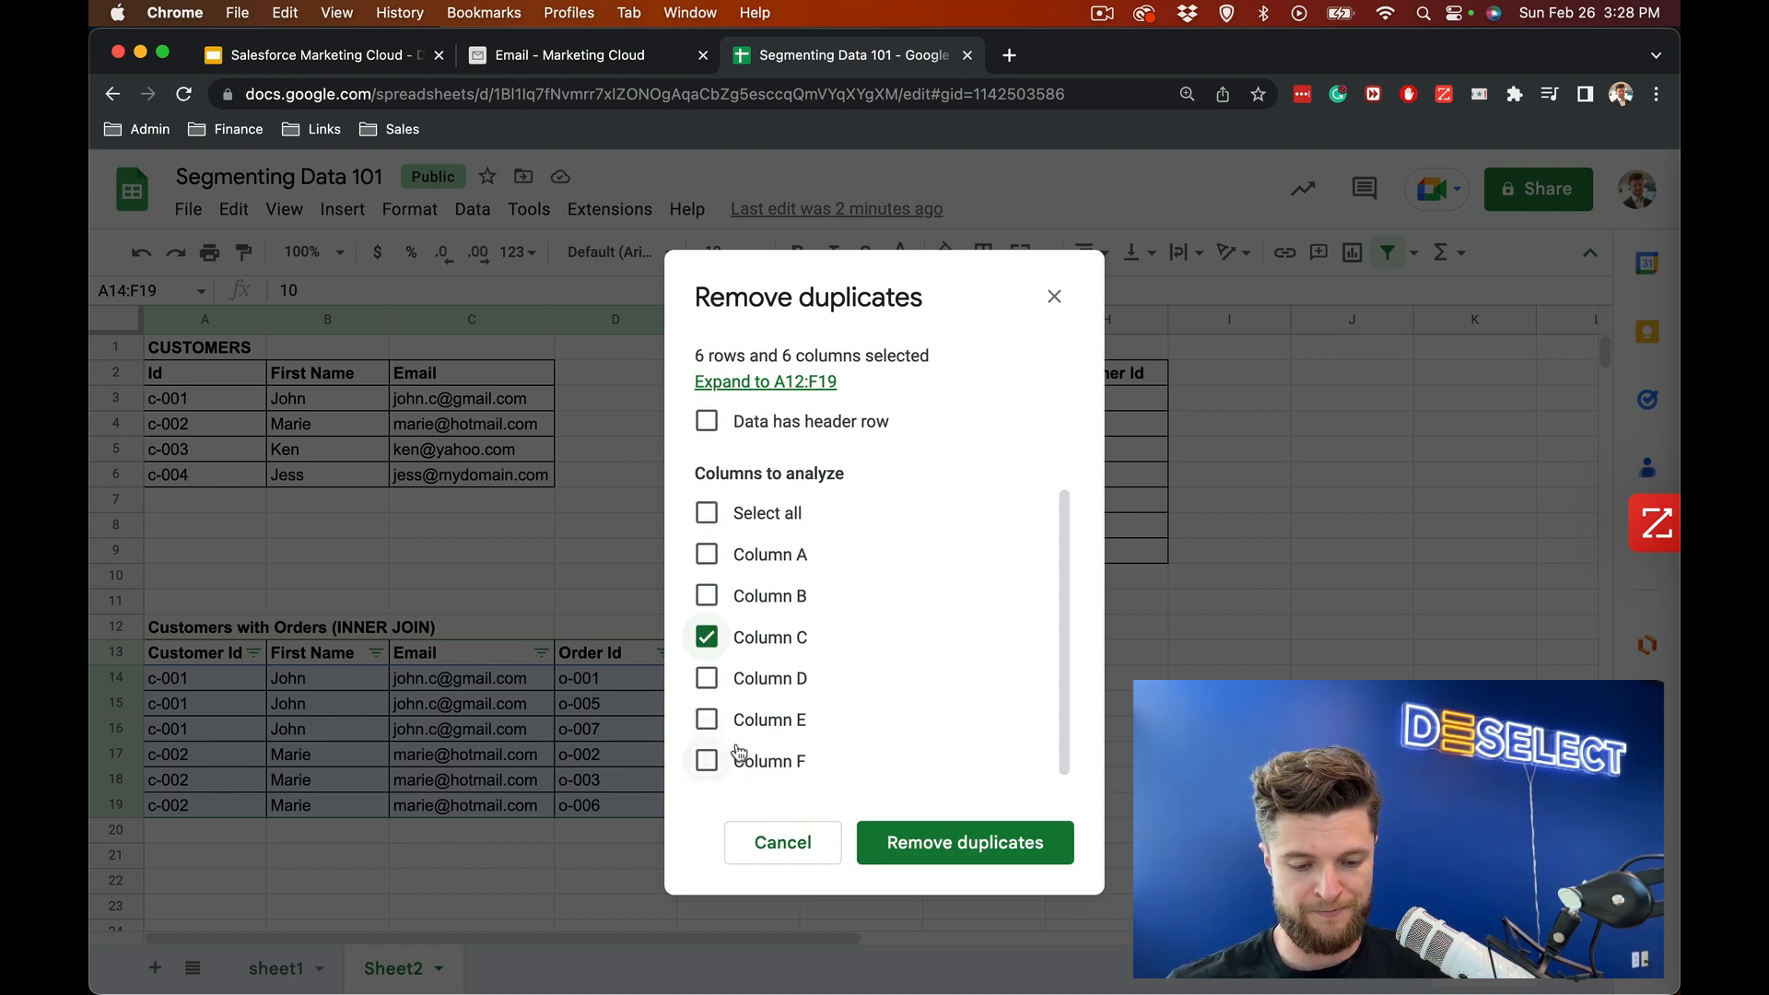
left_click(1017, 843)
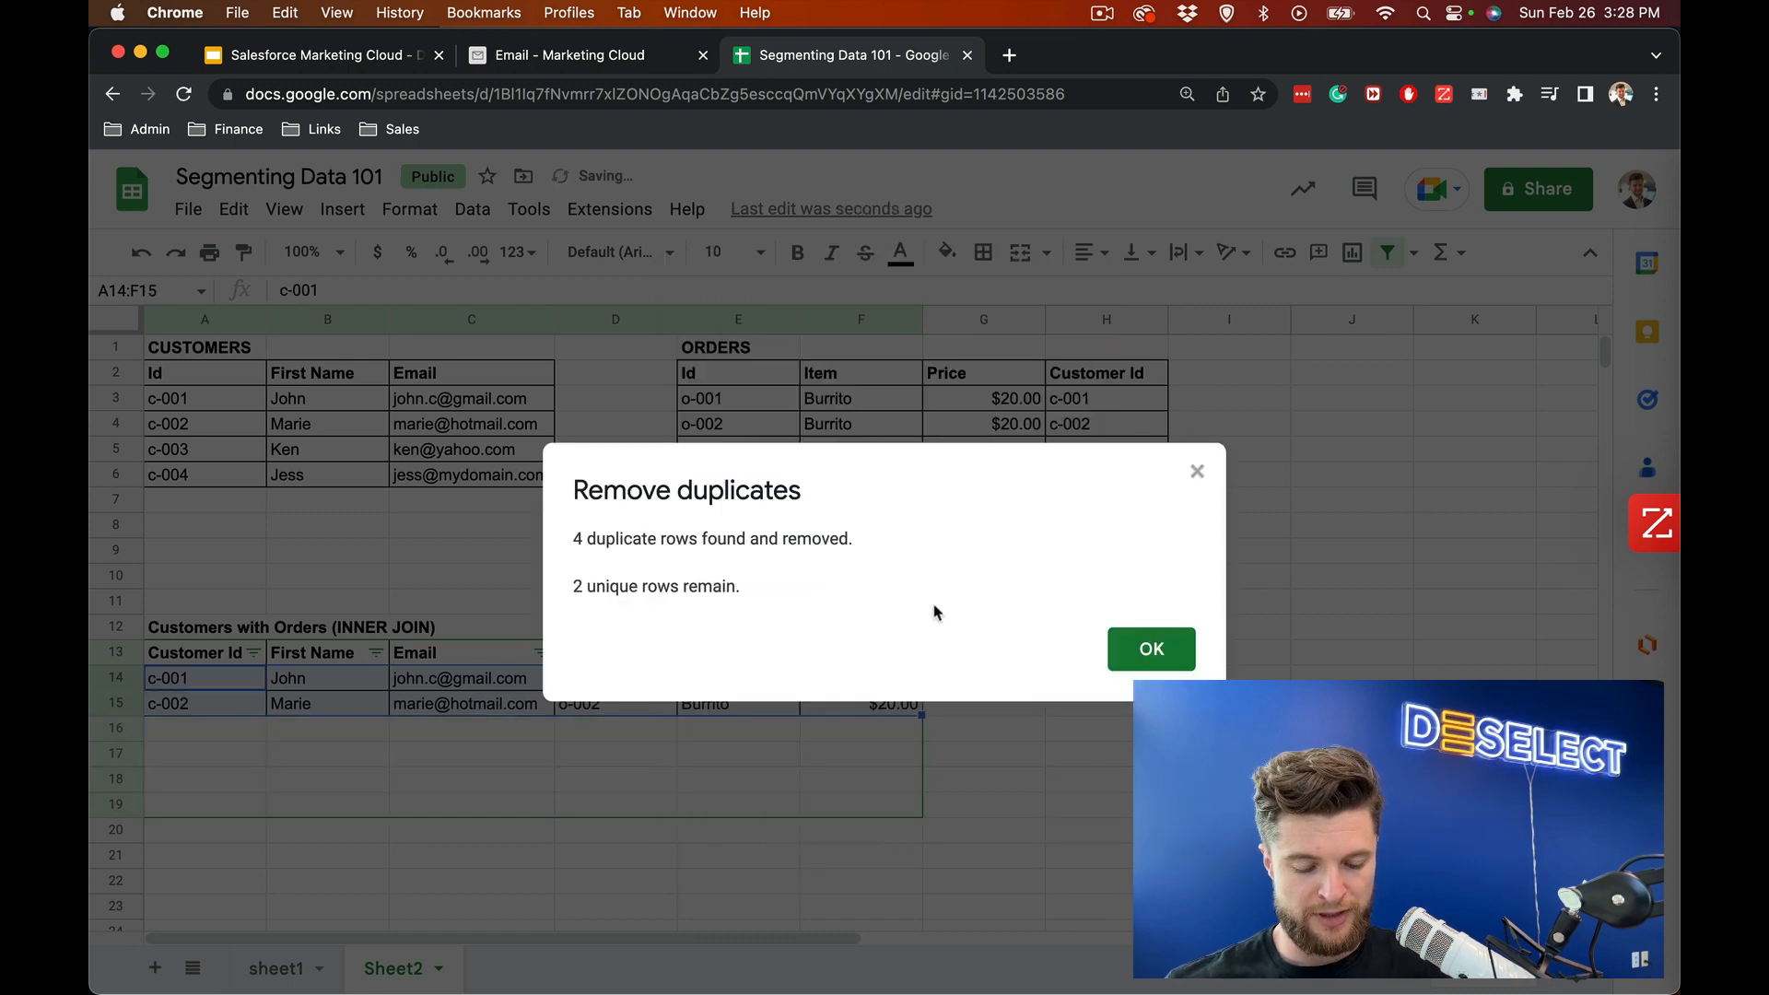
left_click(1121, 656)
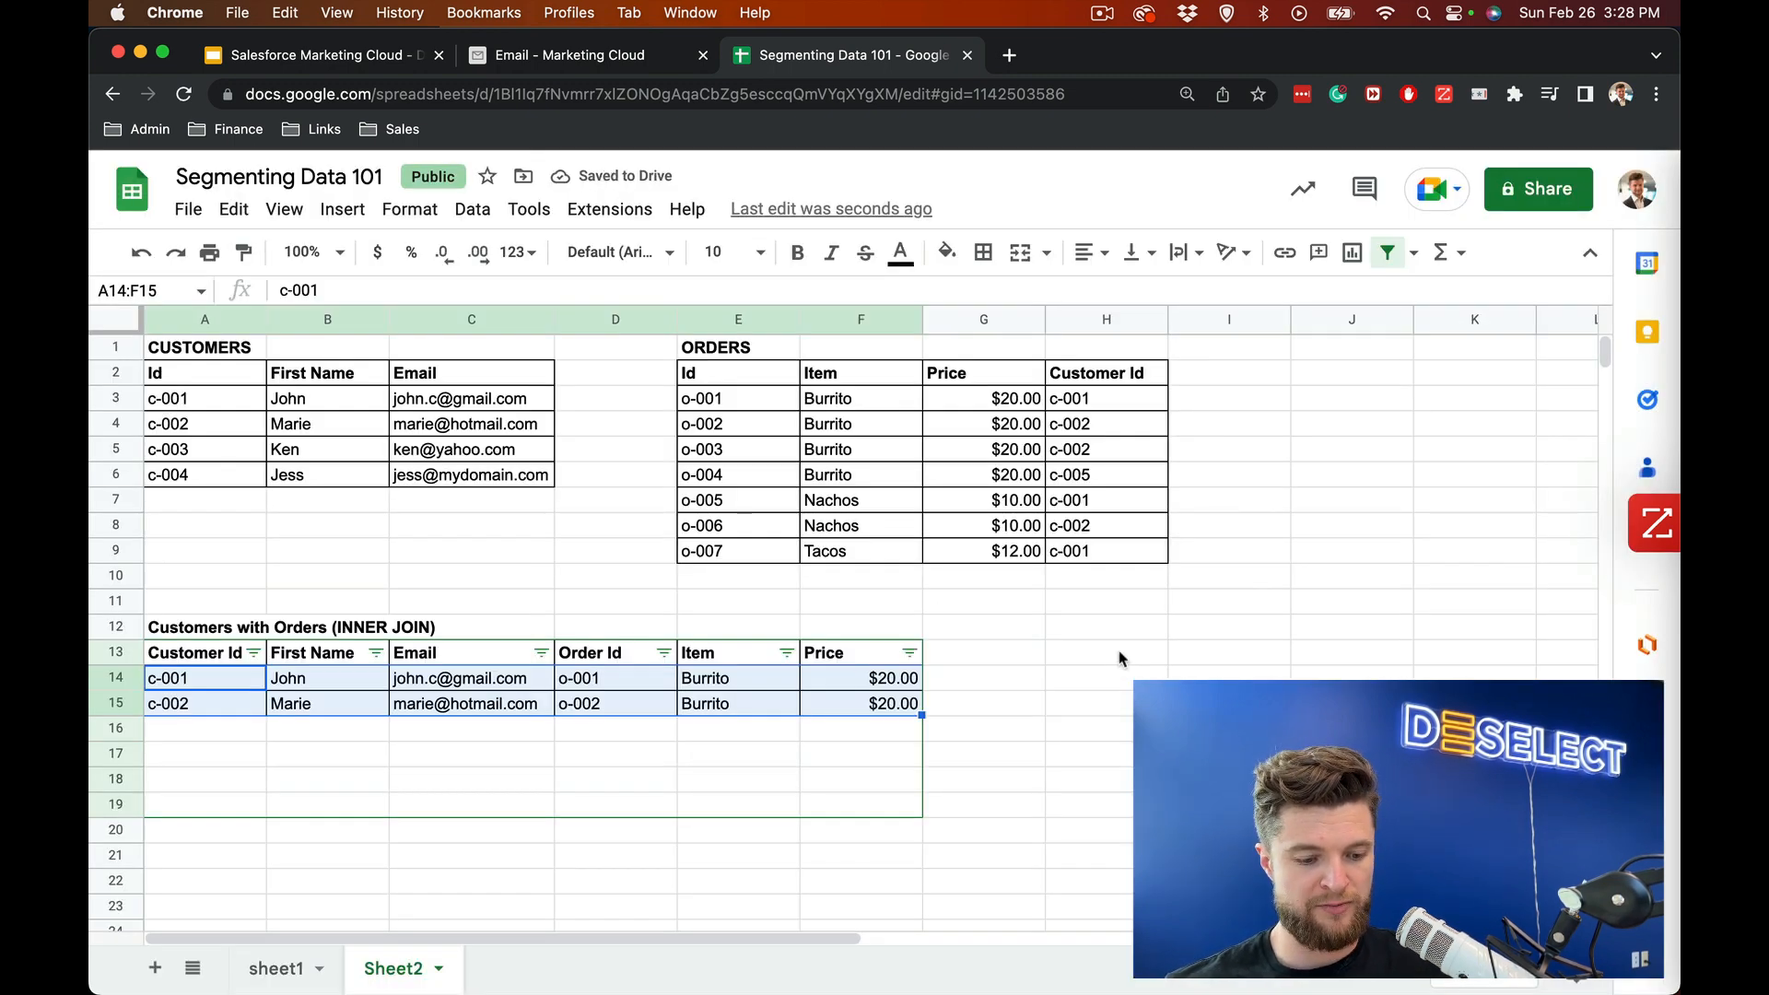
Check the first names and items left in the joined table, and undo the duplicate removal
left_click(323, 735)
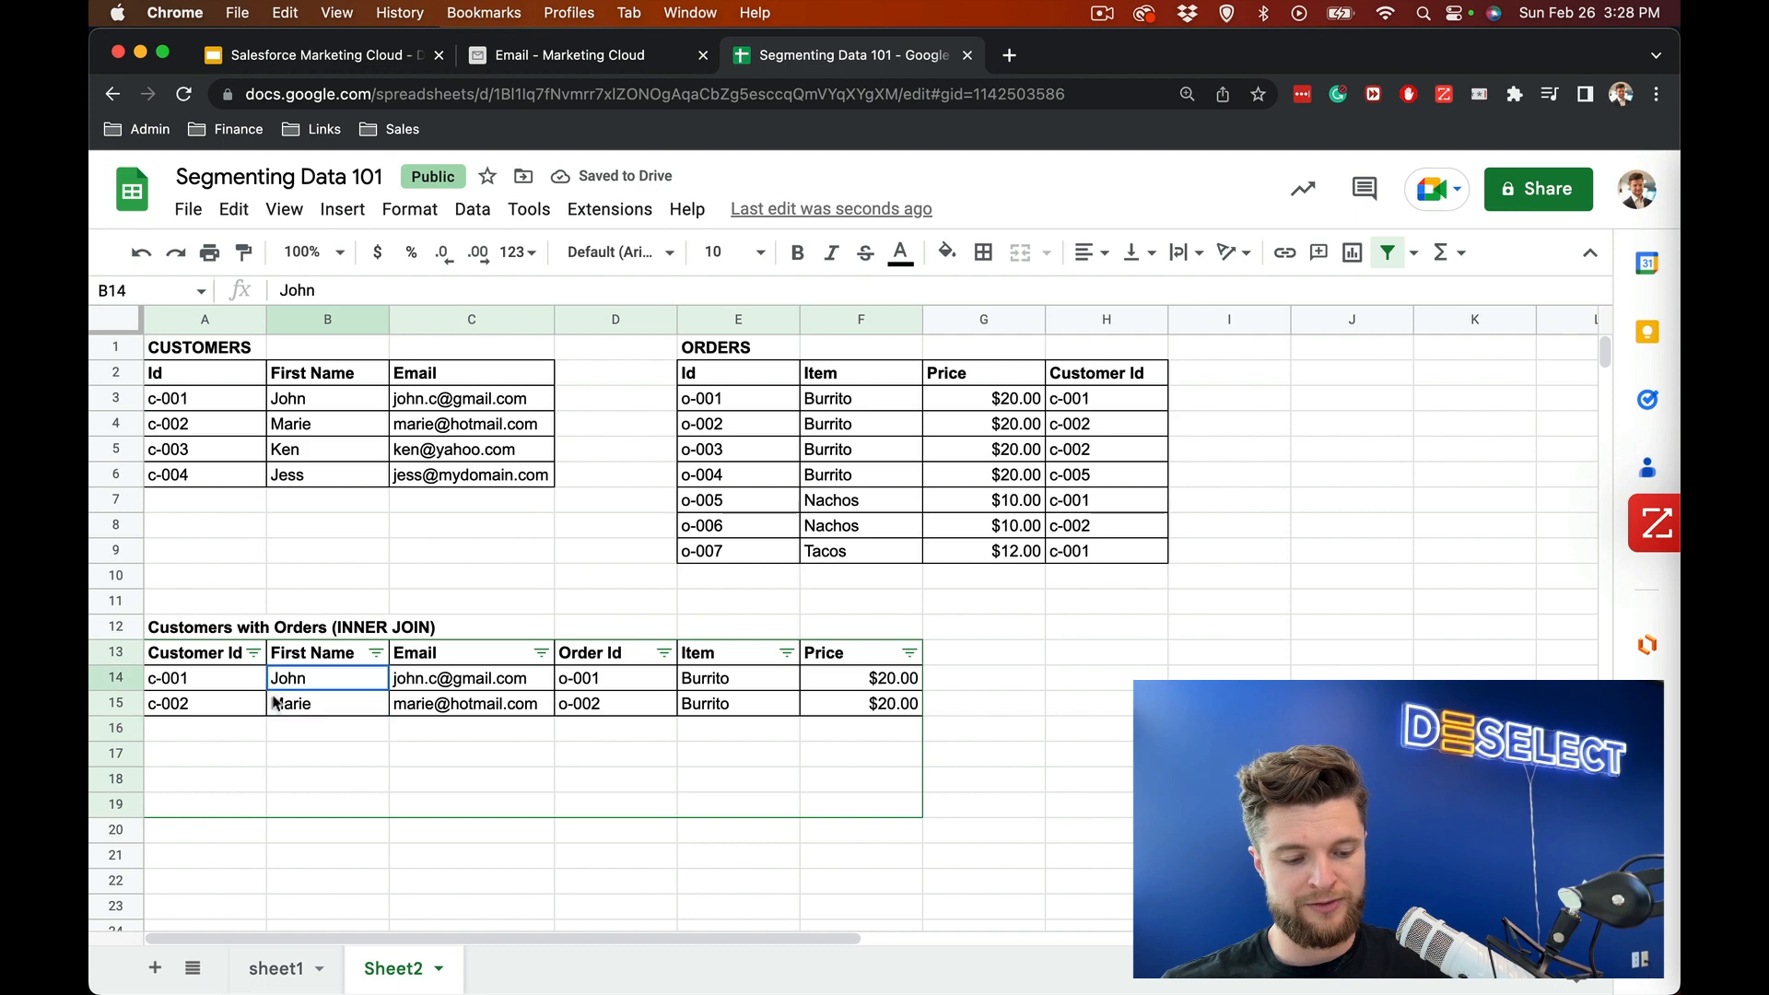
left_click_drag(275, 689, 286, 707)
left_click_drag(697, 693, 696, 714)
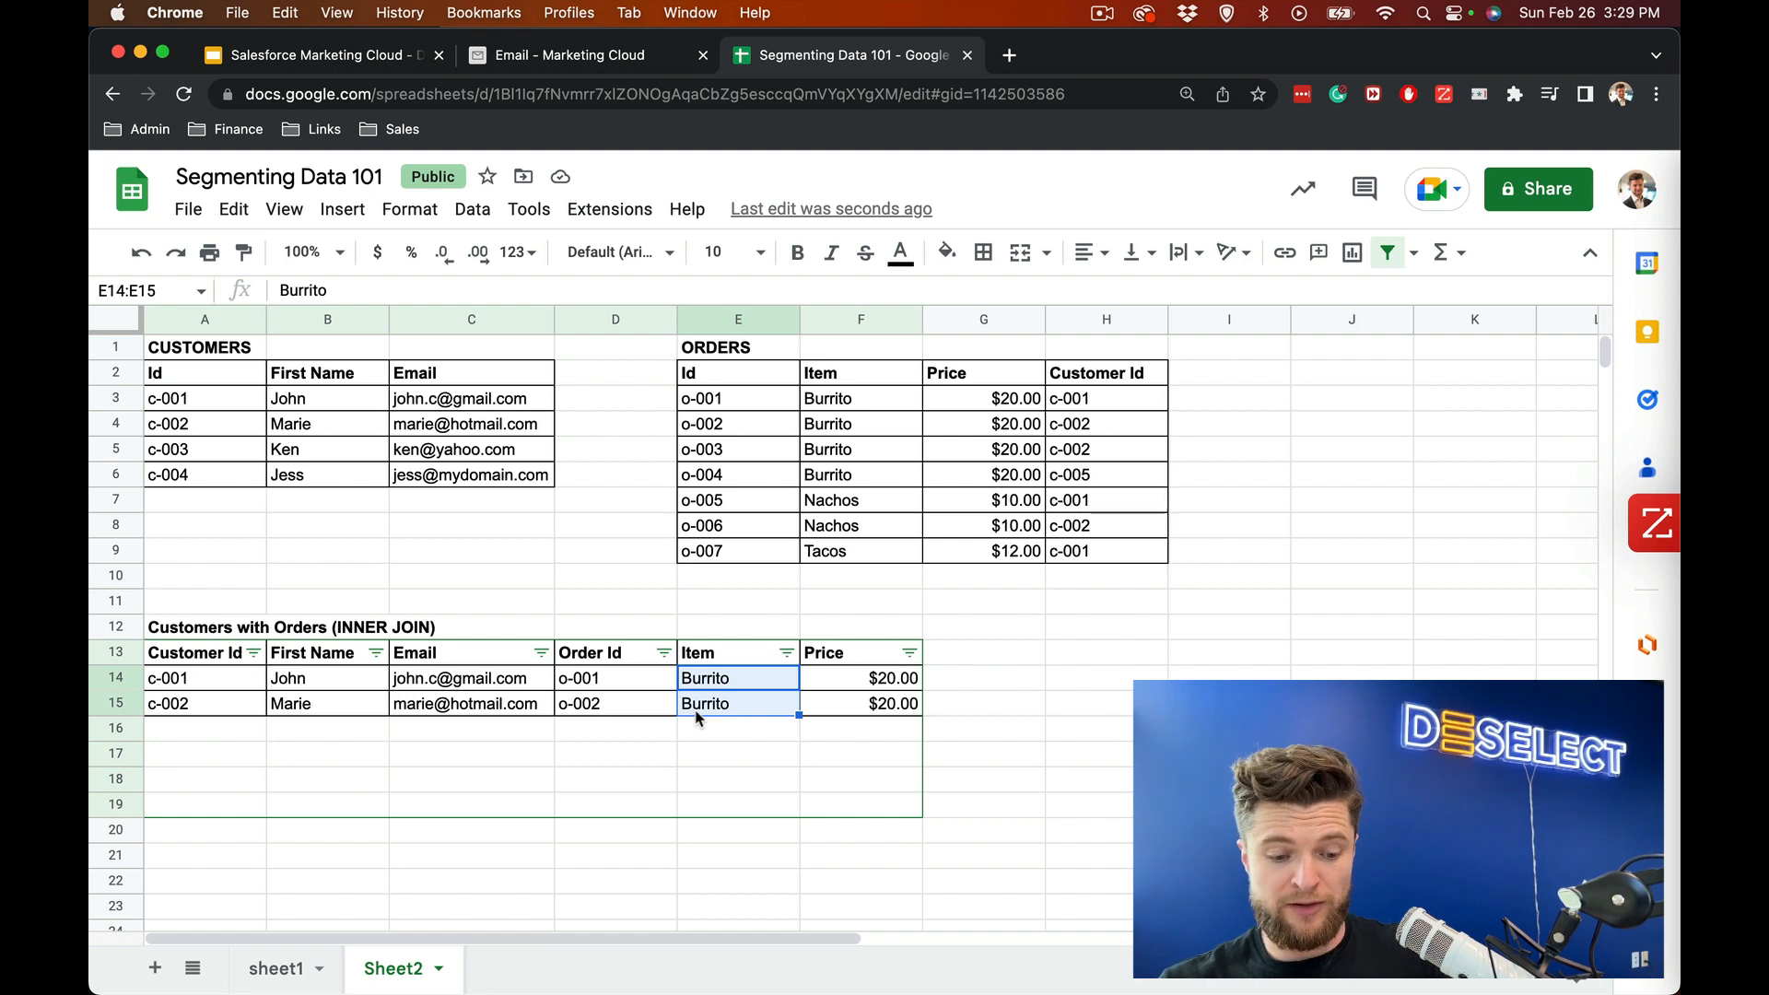
key("super+z")
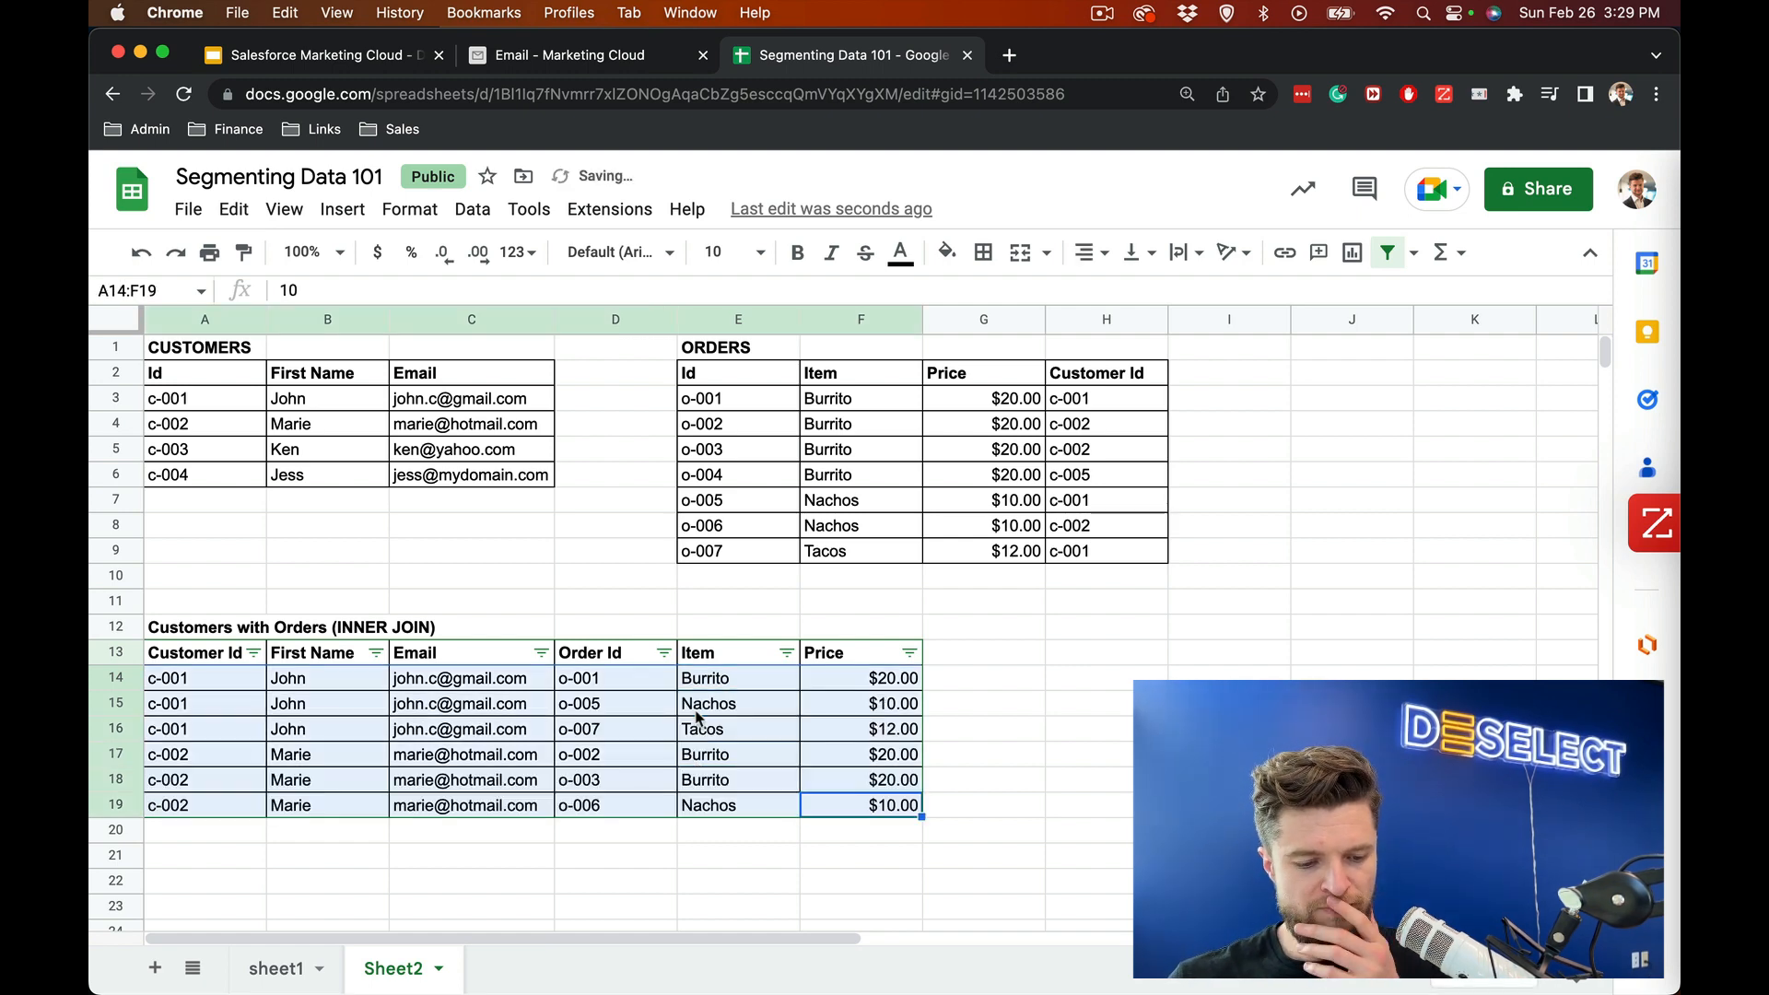
left_click(616, 880)
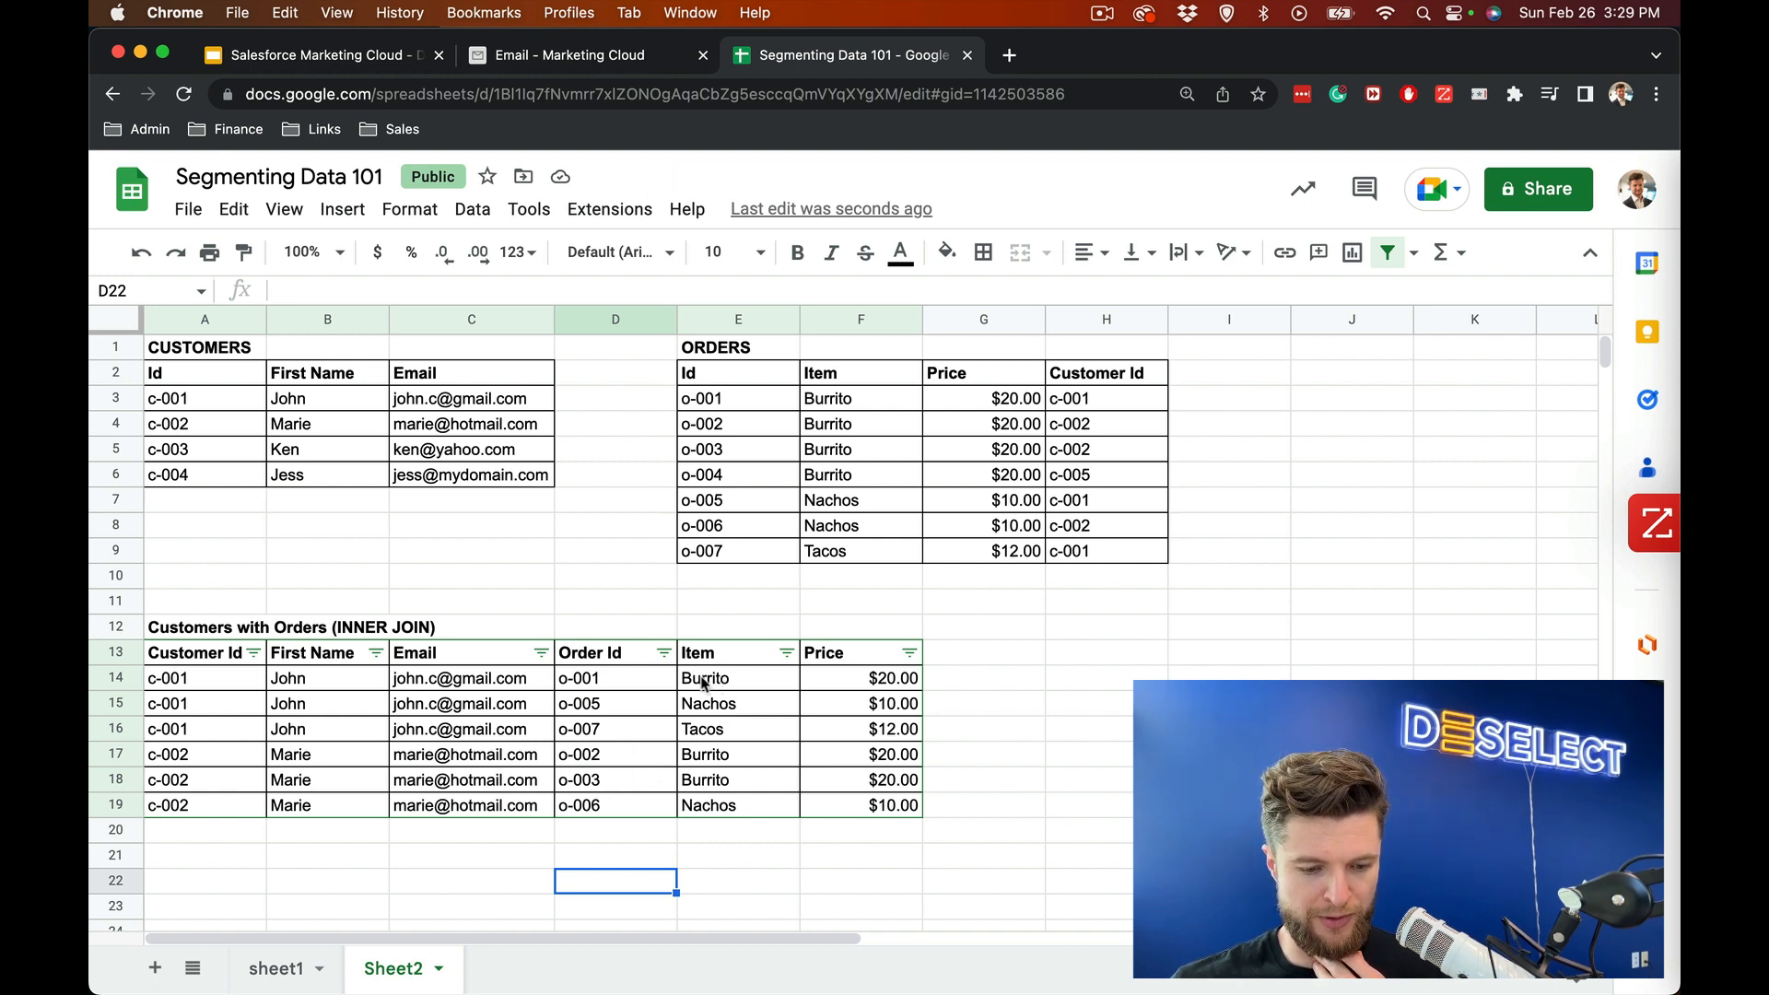
Examine the order IDs and items in the customers' repeated rows of the joined table
left_click(599, 687)
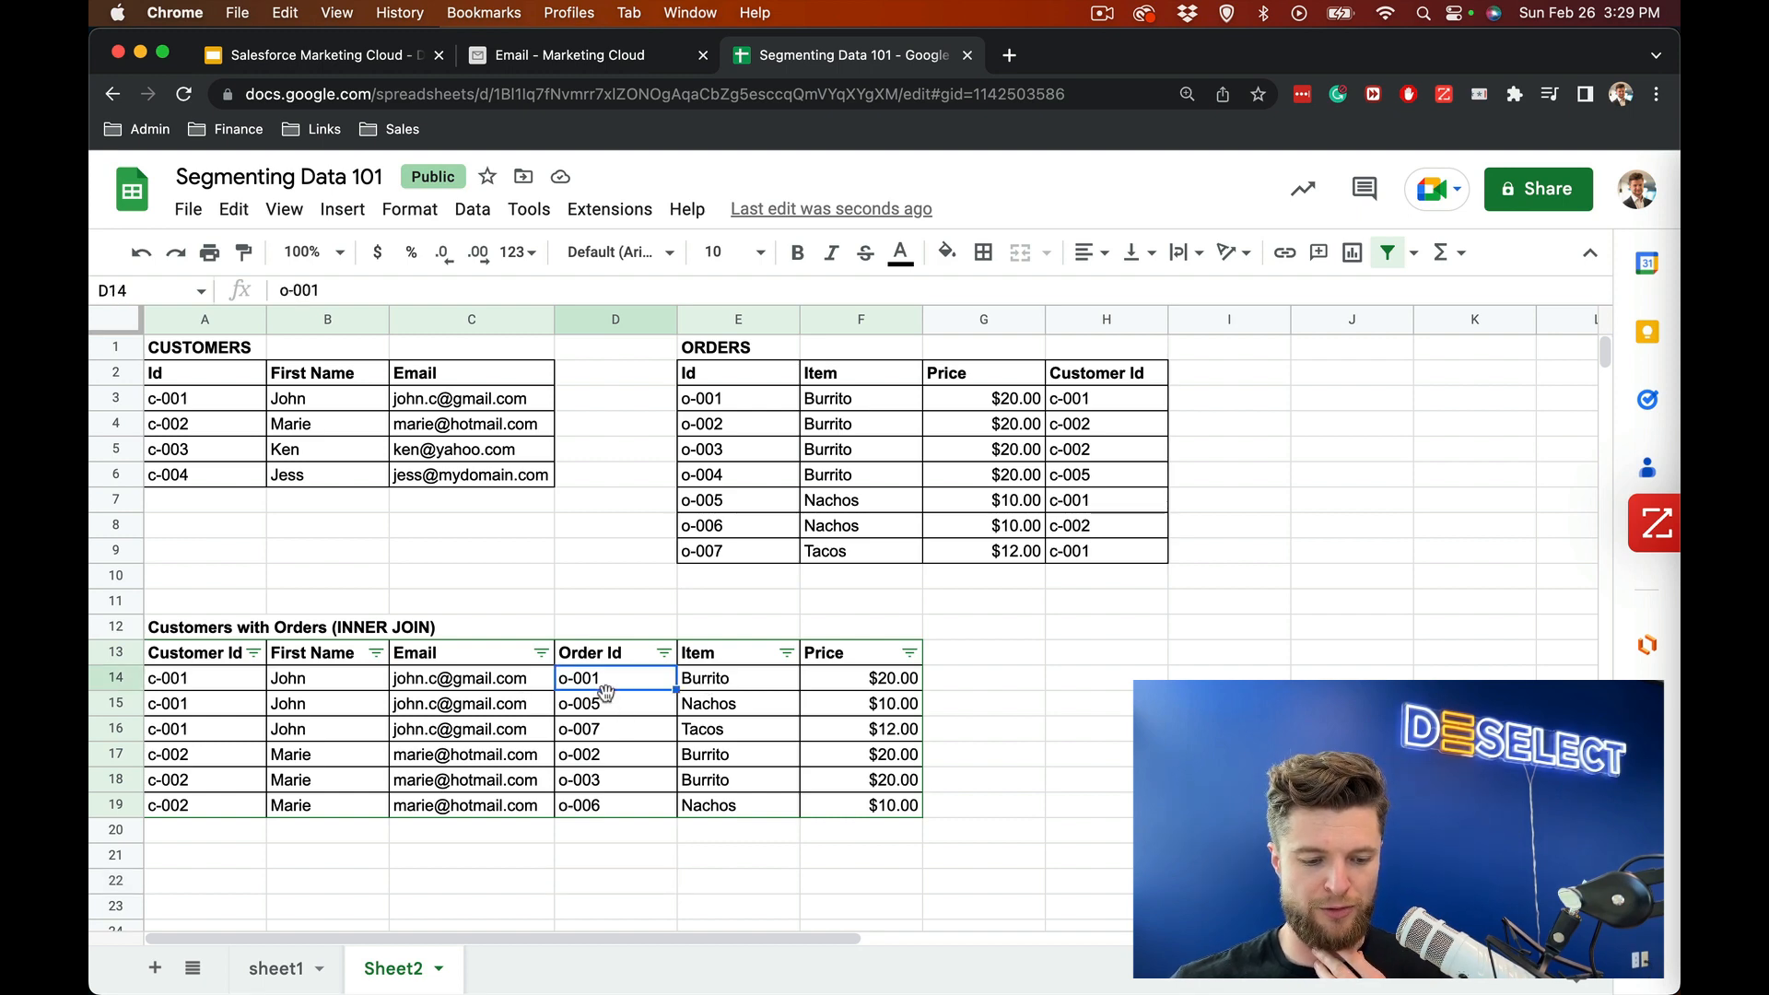
left_click(614, 710)
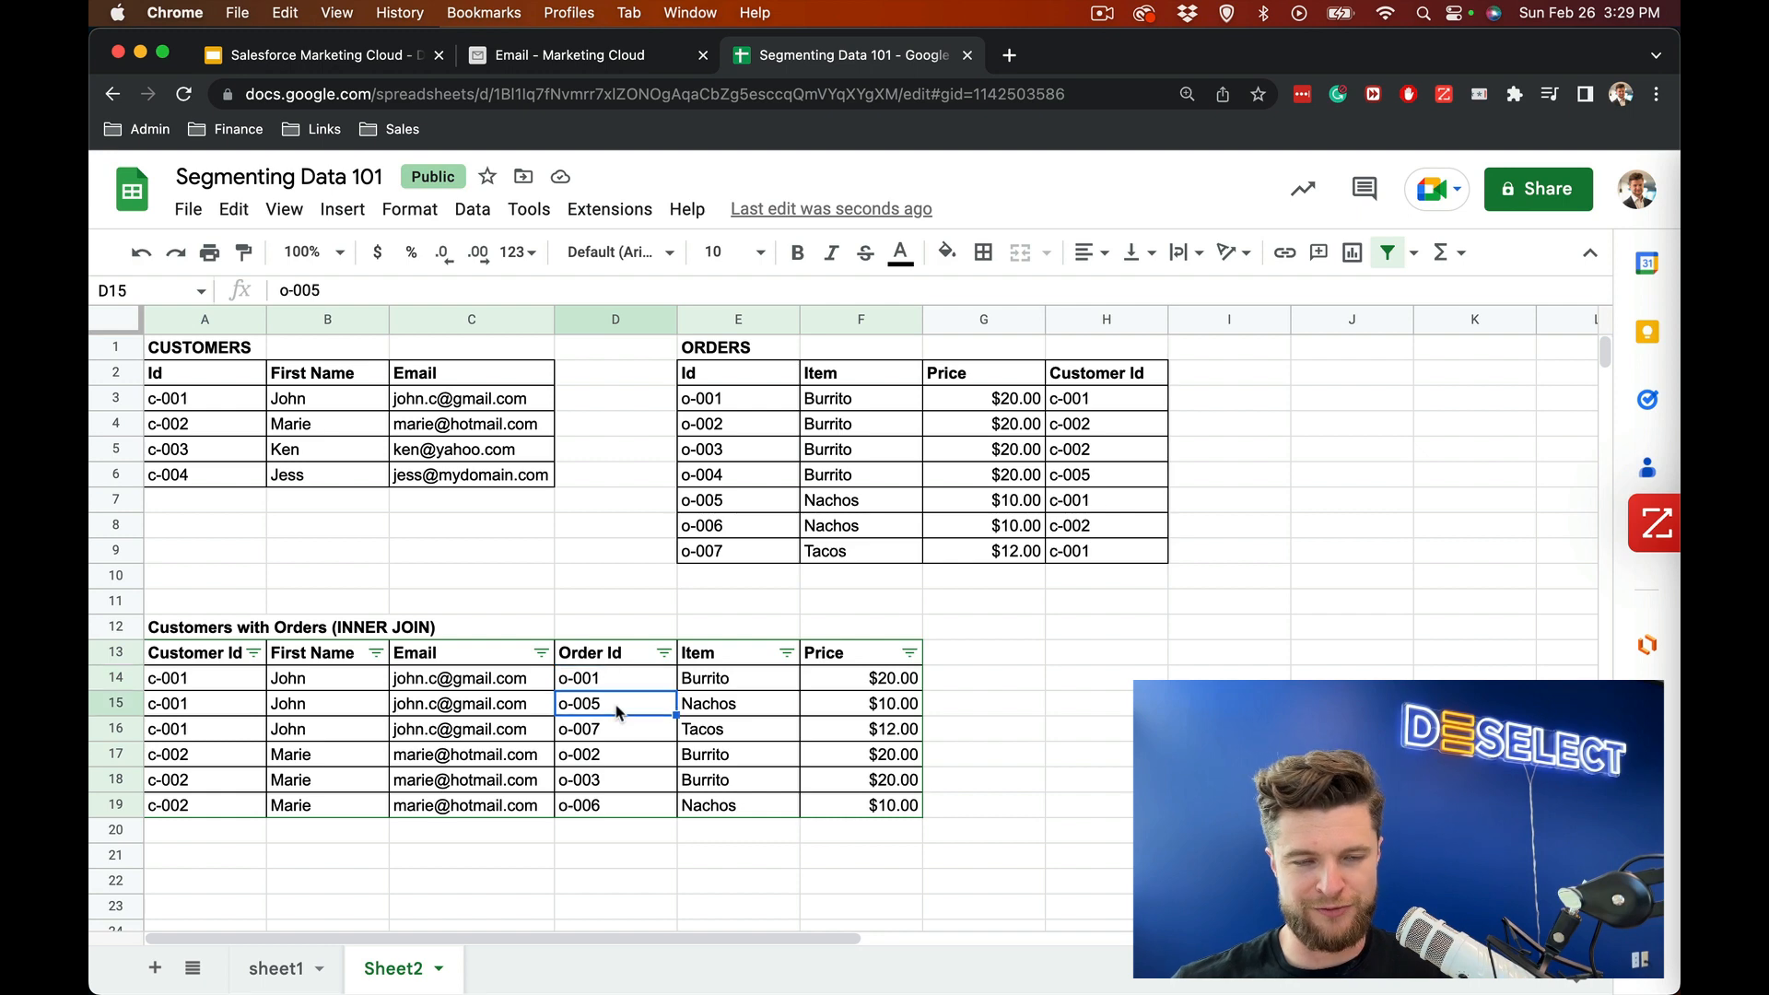
left_click(657, 737)
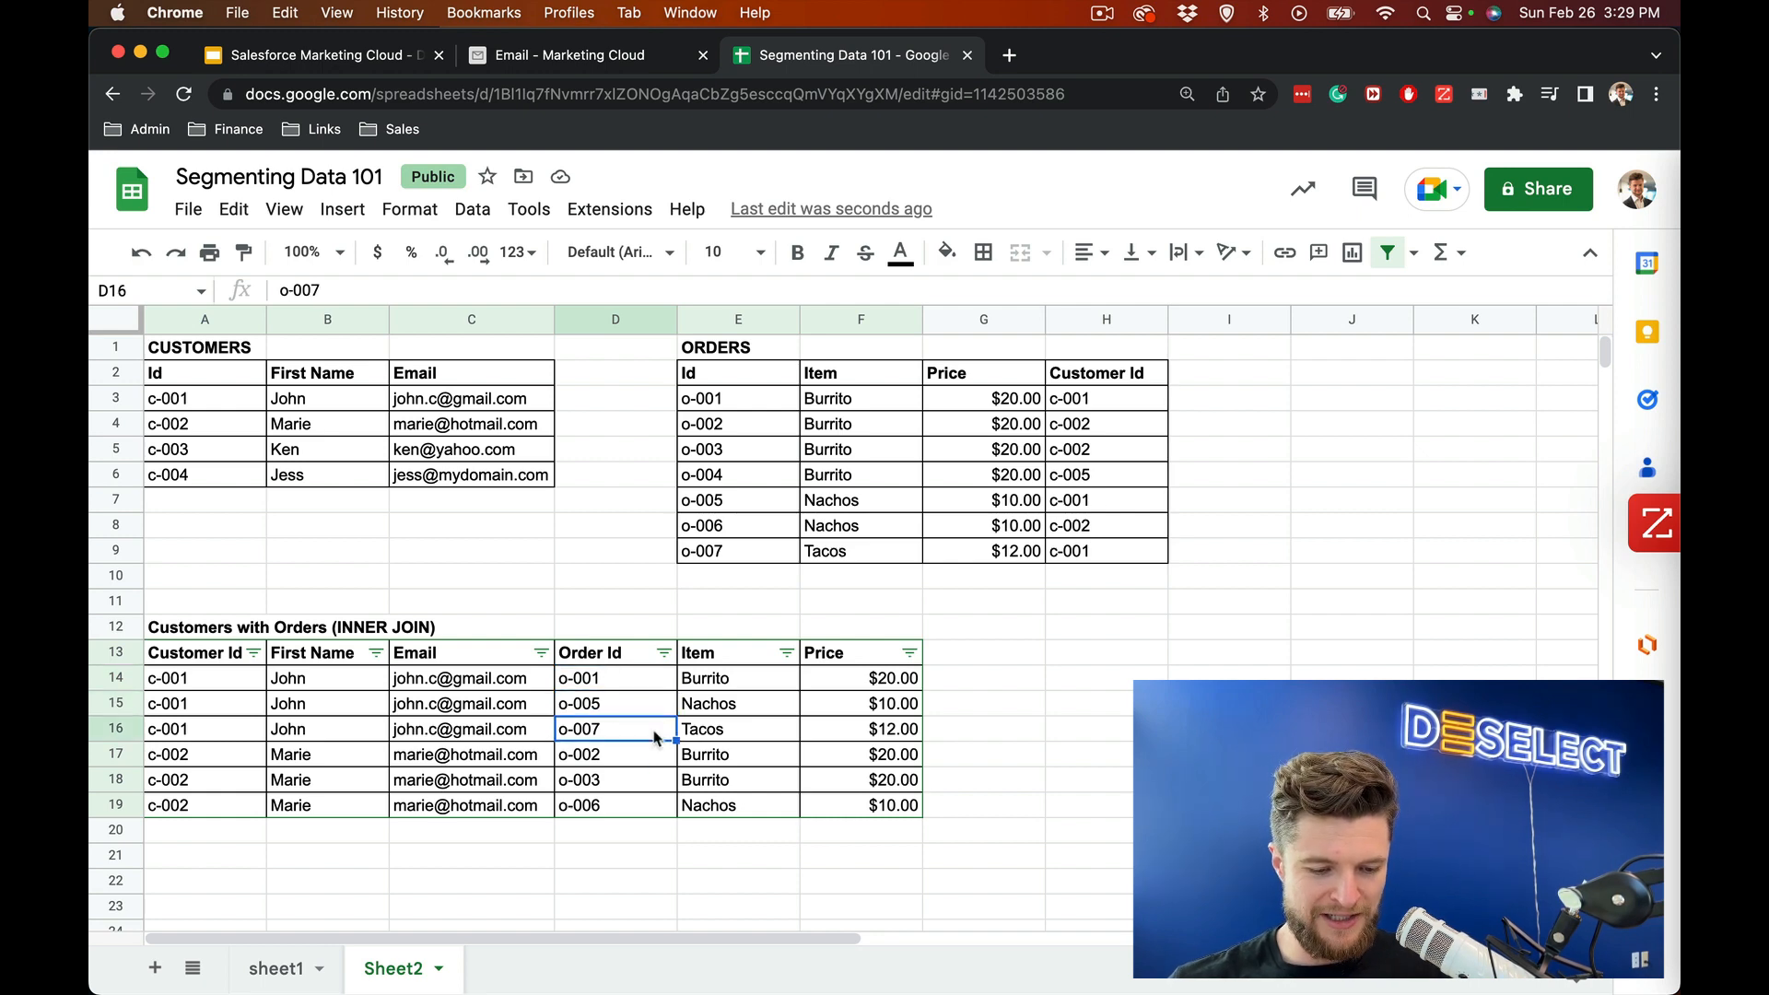
left_click(744, 736)
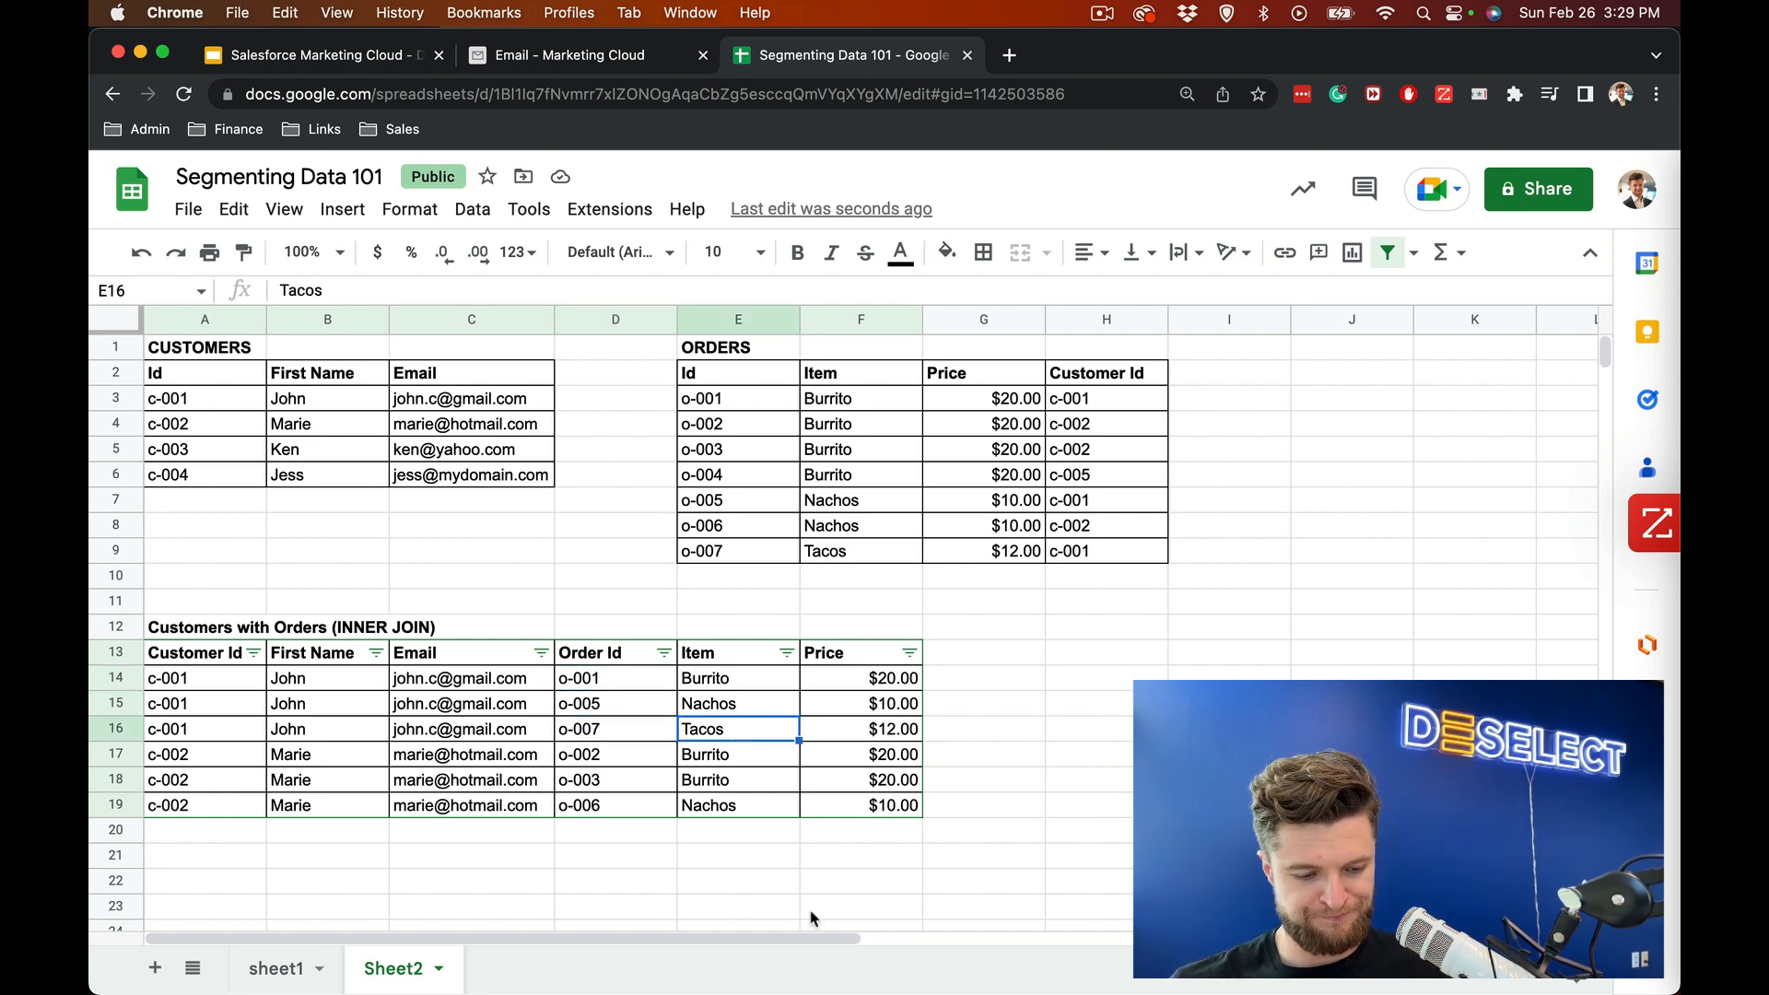
left_click(695, 809)
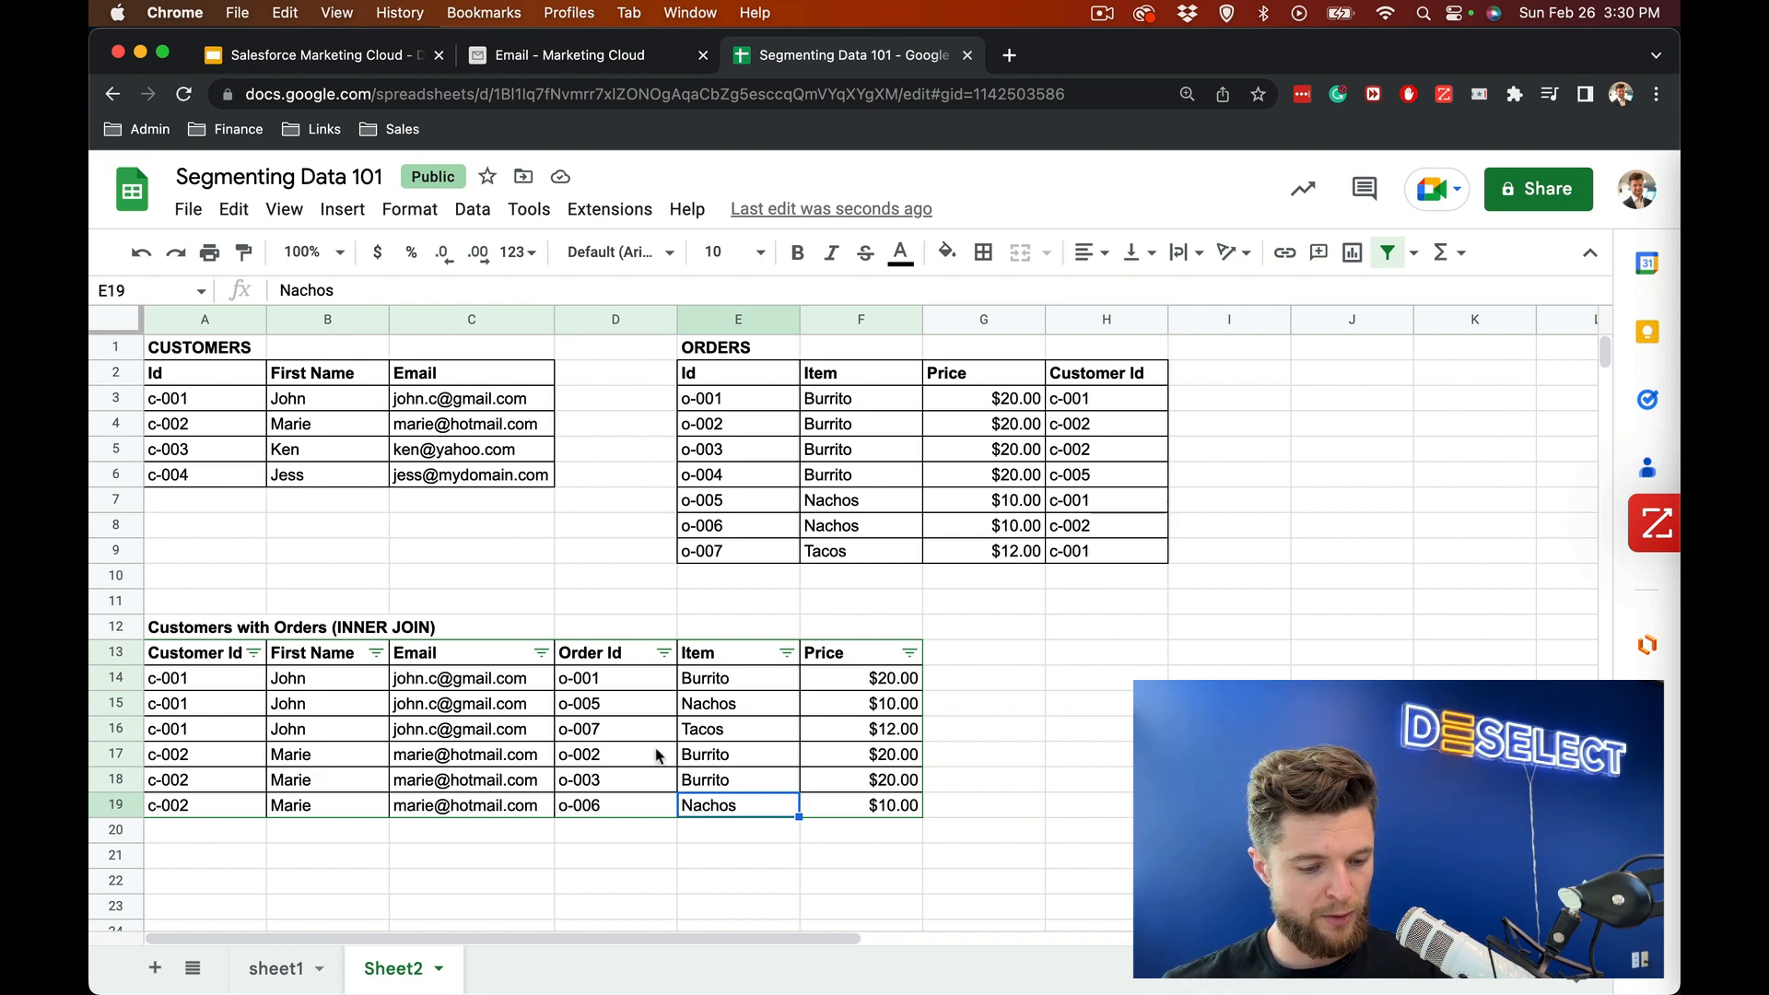
Sort the joined table by Order Id from Z to A and review the reordered rows
left_click(663, 654)
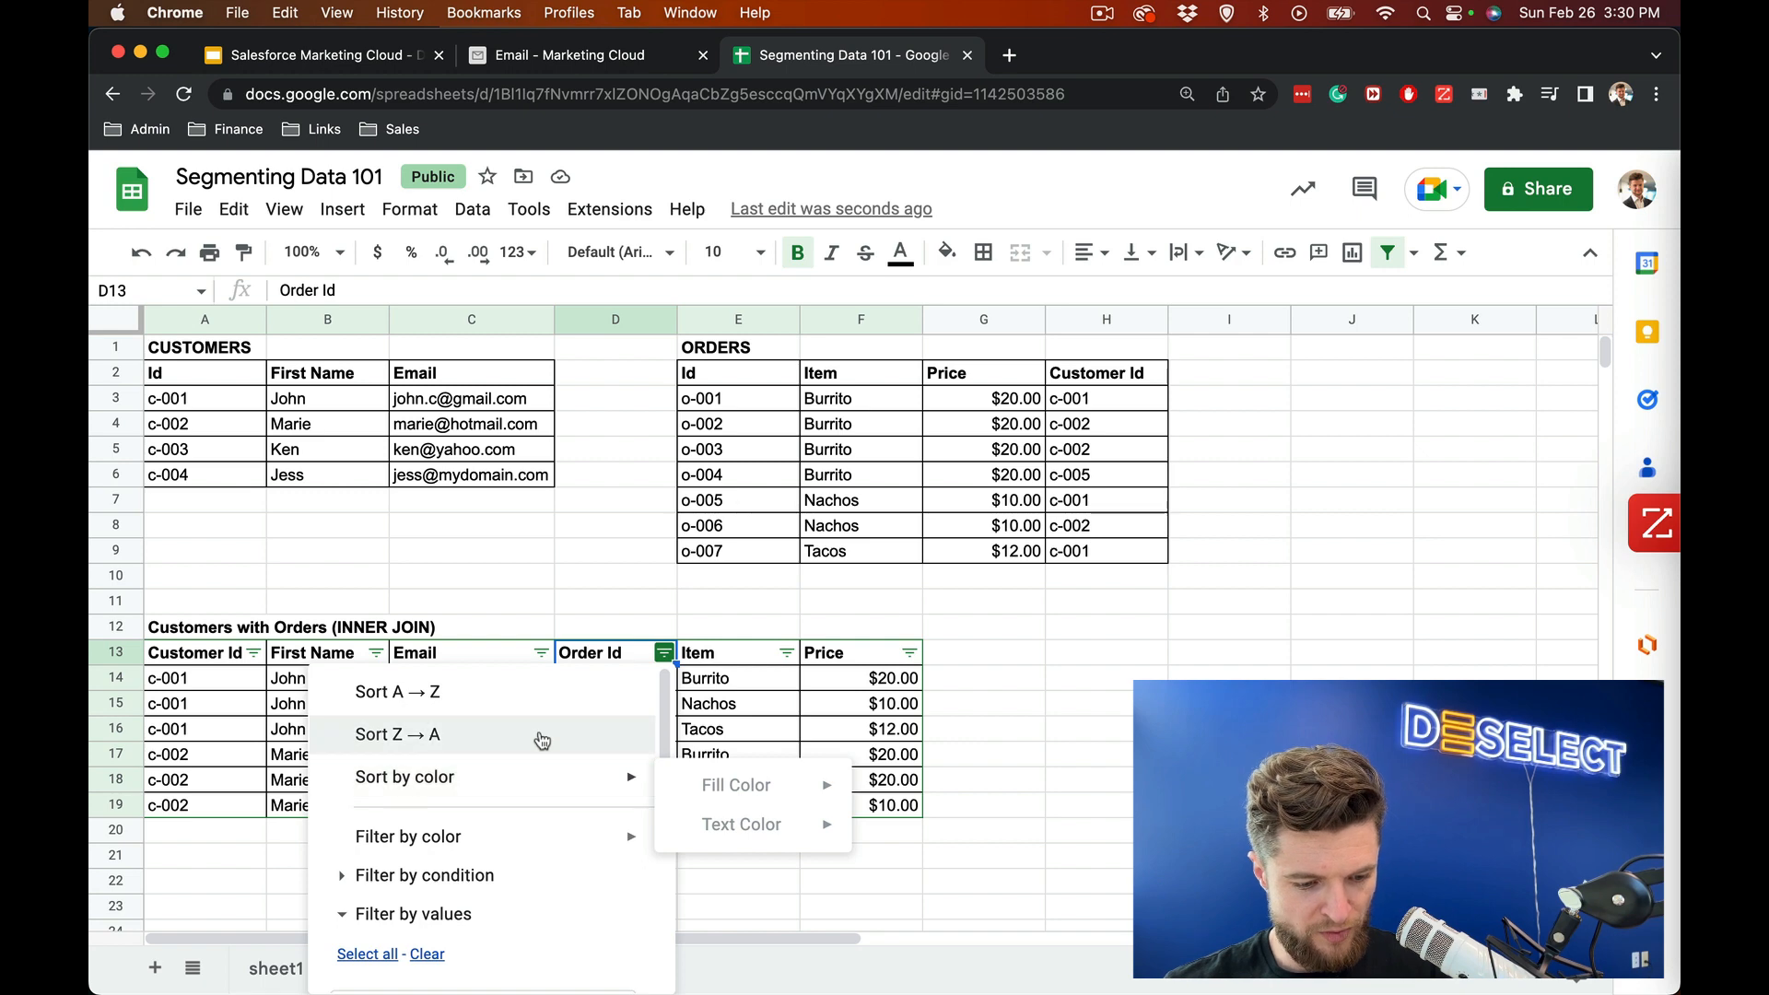
left_click(542, 735)
left_click(624, 688)
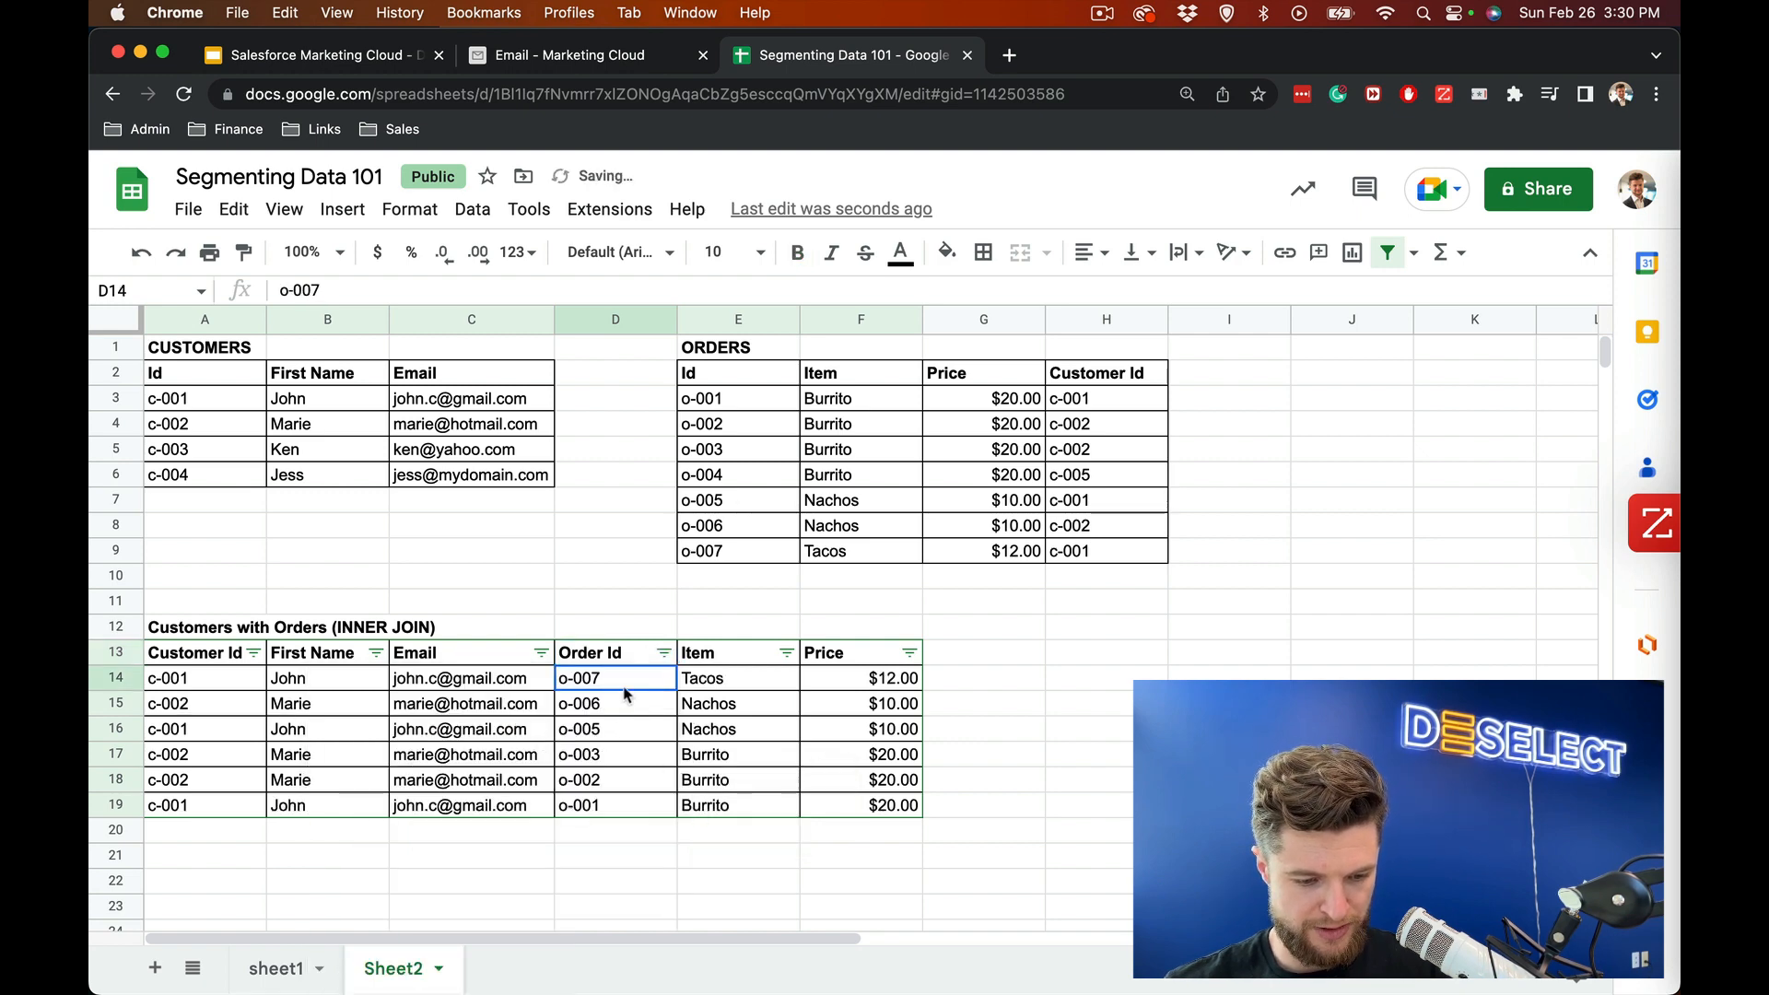
left_click_drag(624, 693, 620, 805)
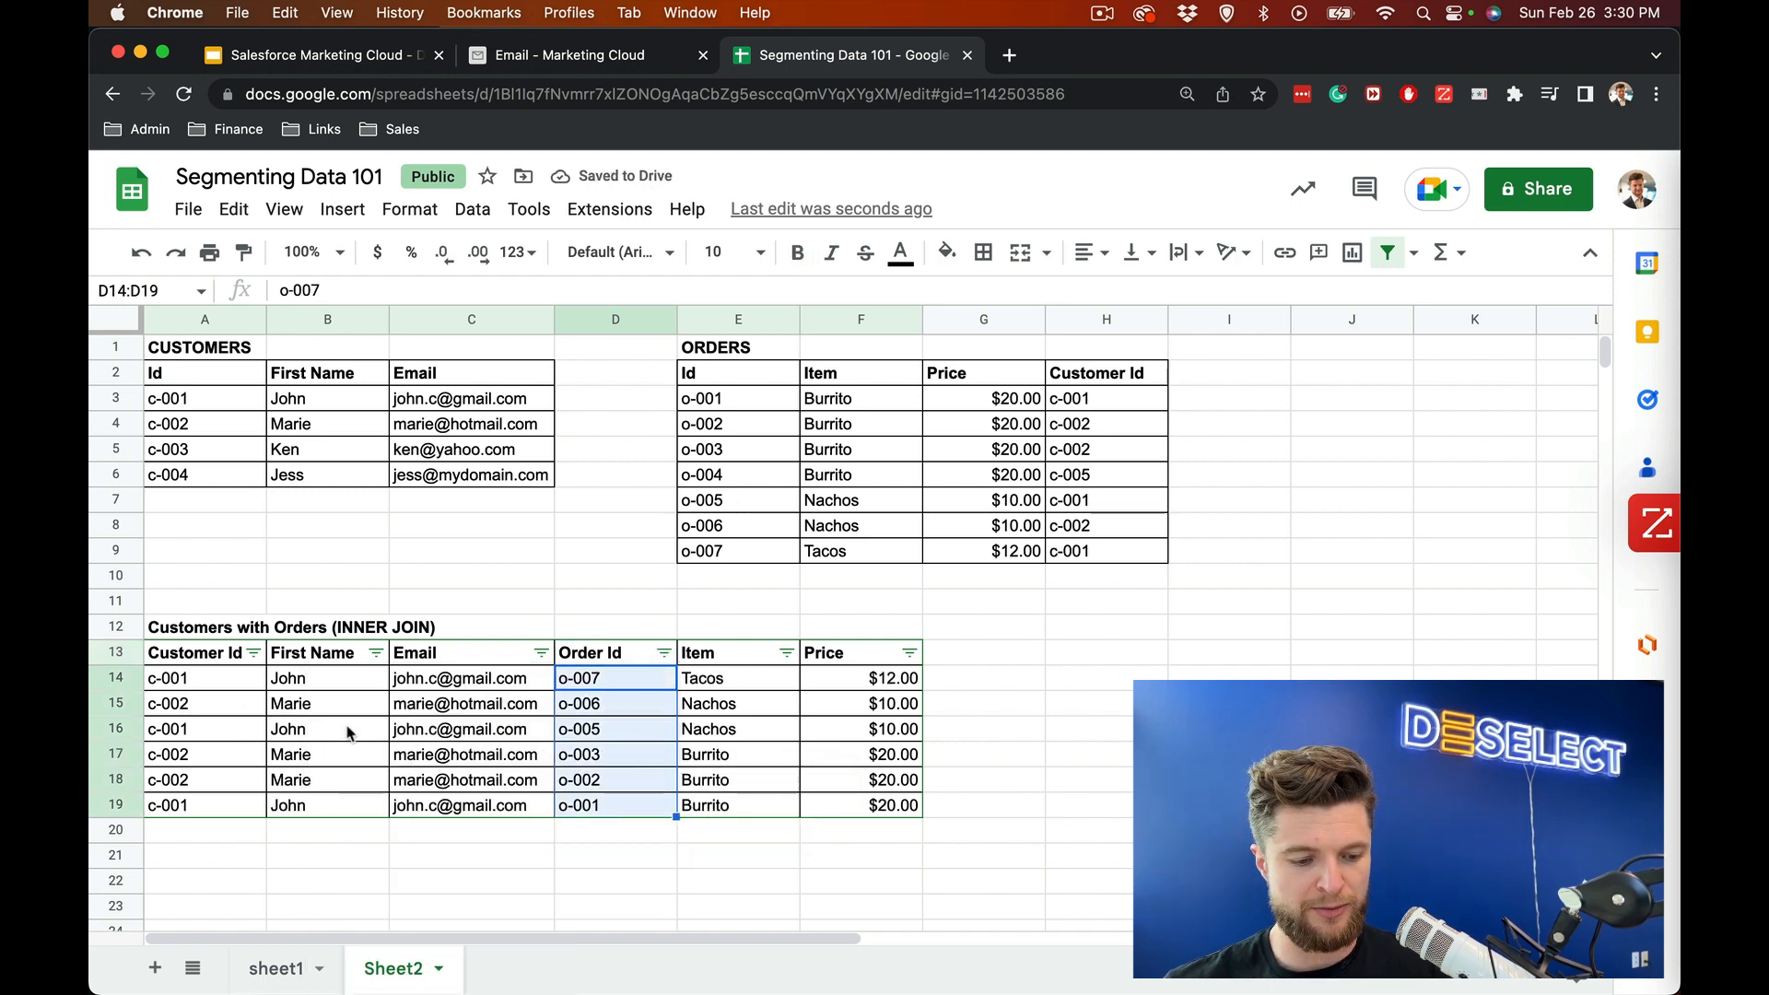
left_click_drag(177, 686, 921, 834)
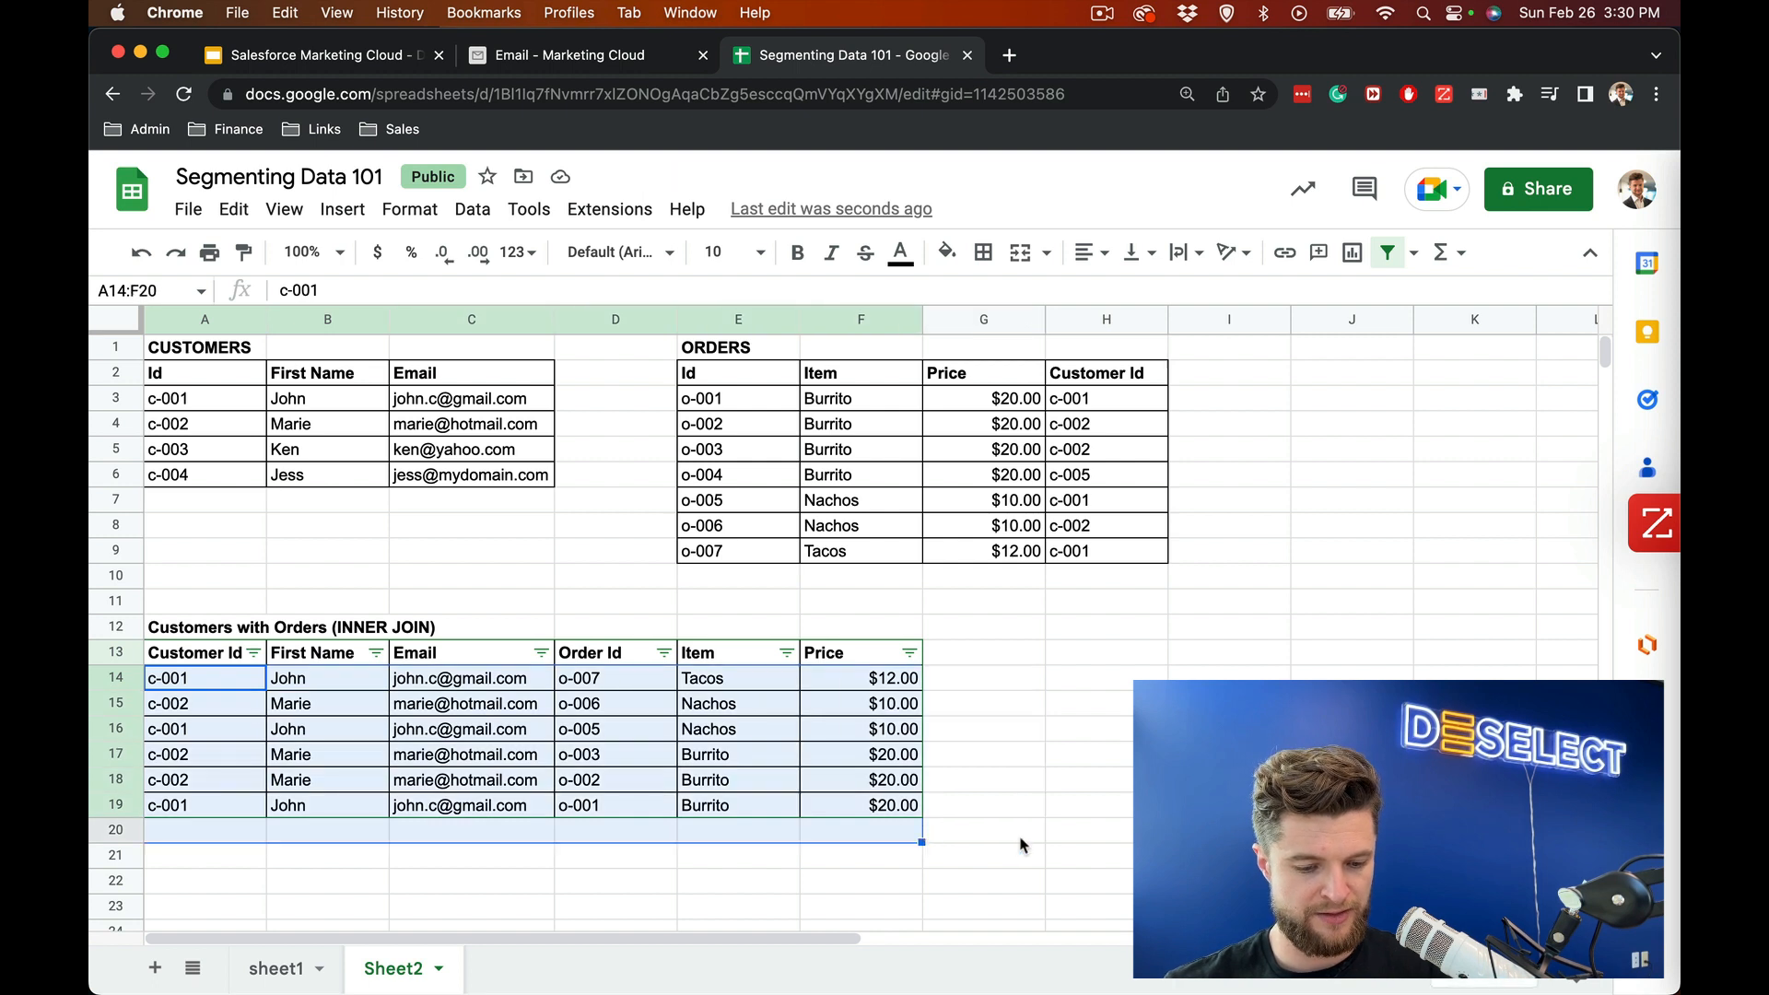
left_click(983, 791)
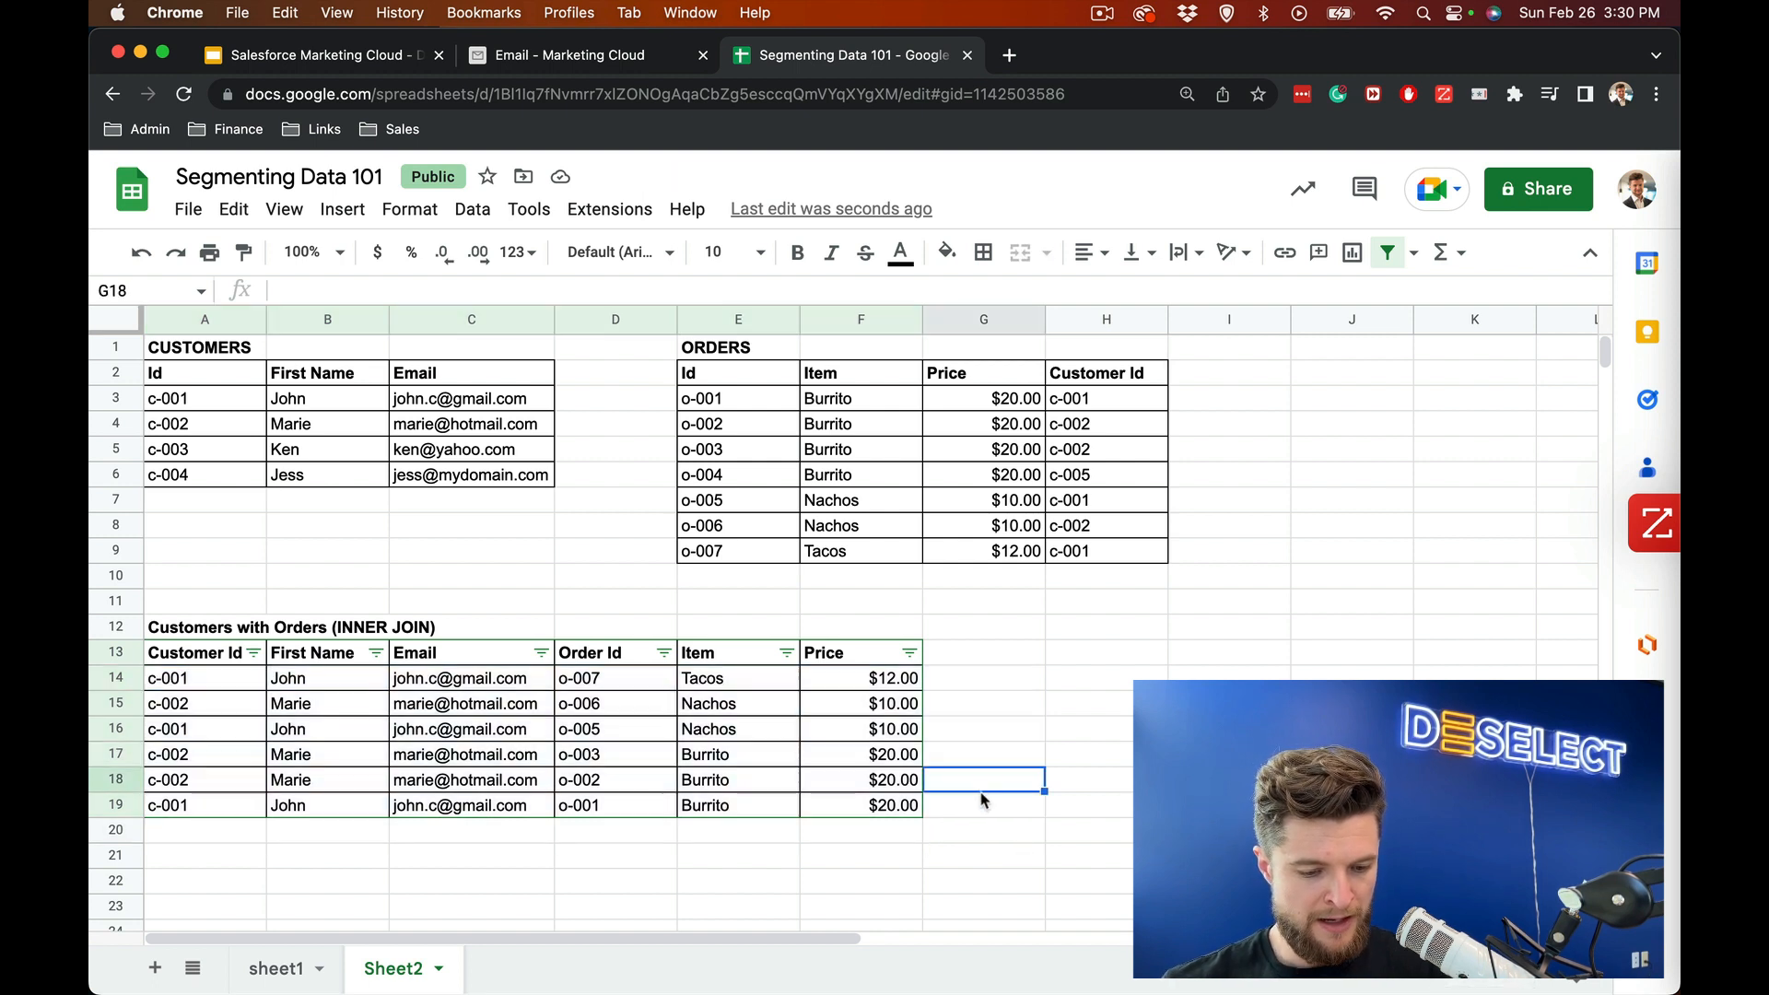
Remove duplicate rows from the sorted range A14:F19, analyzing only column C (Email)
left_click_drag(832, 689, 164, 813)
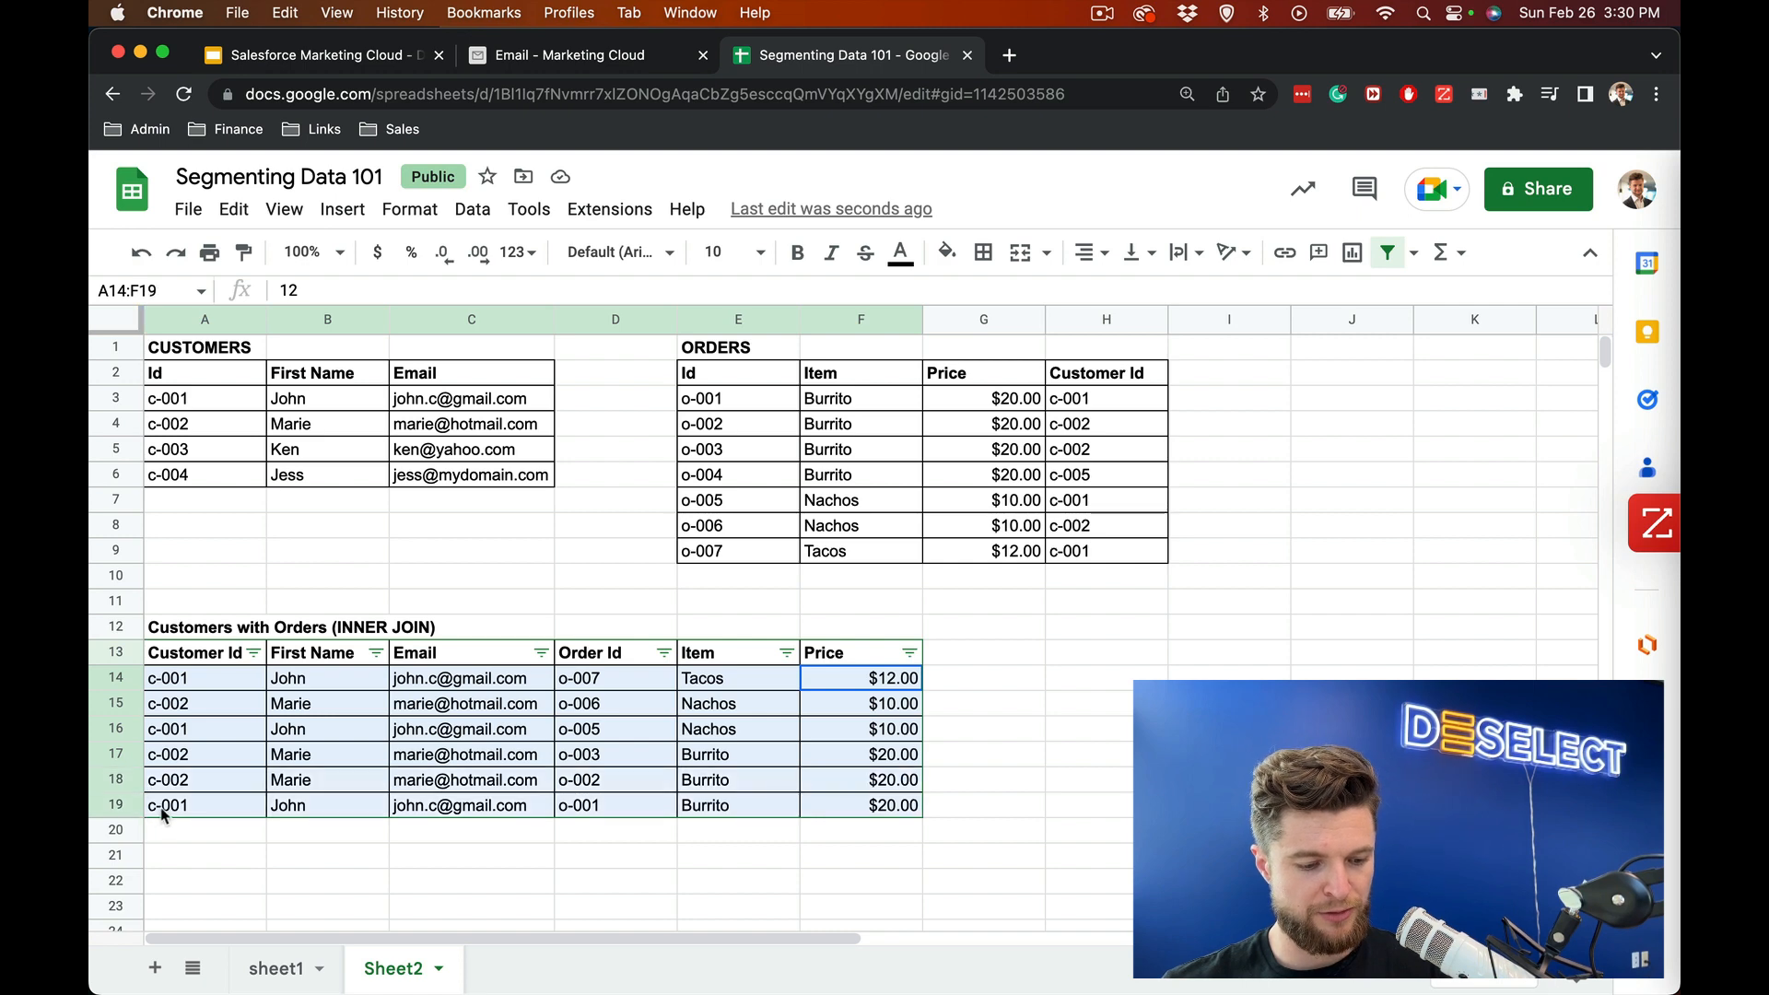
left_click(473, 209)
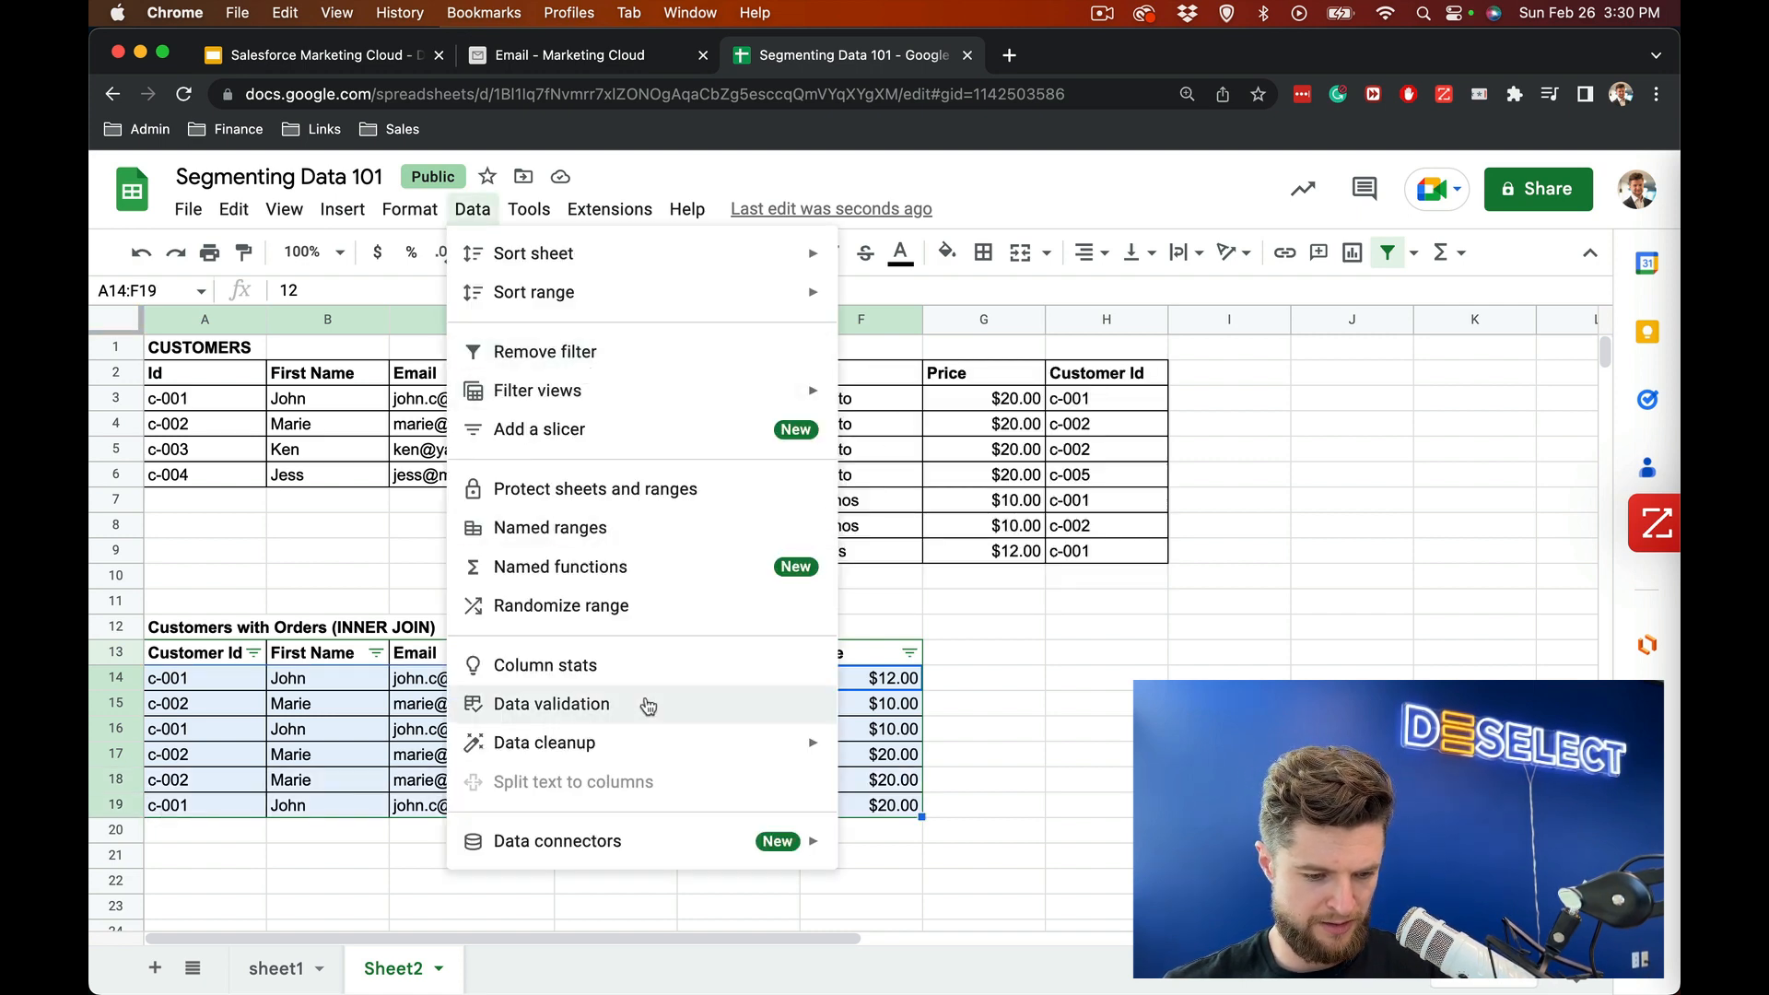
mouse_move(652, 741)
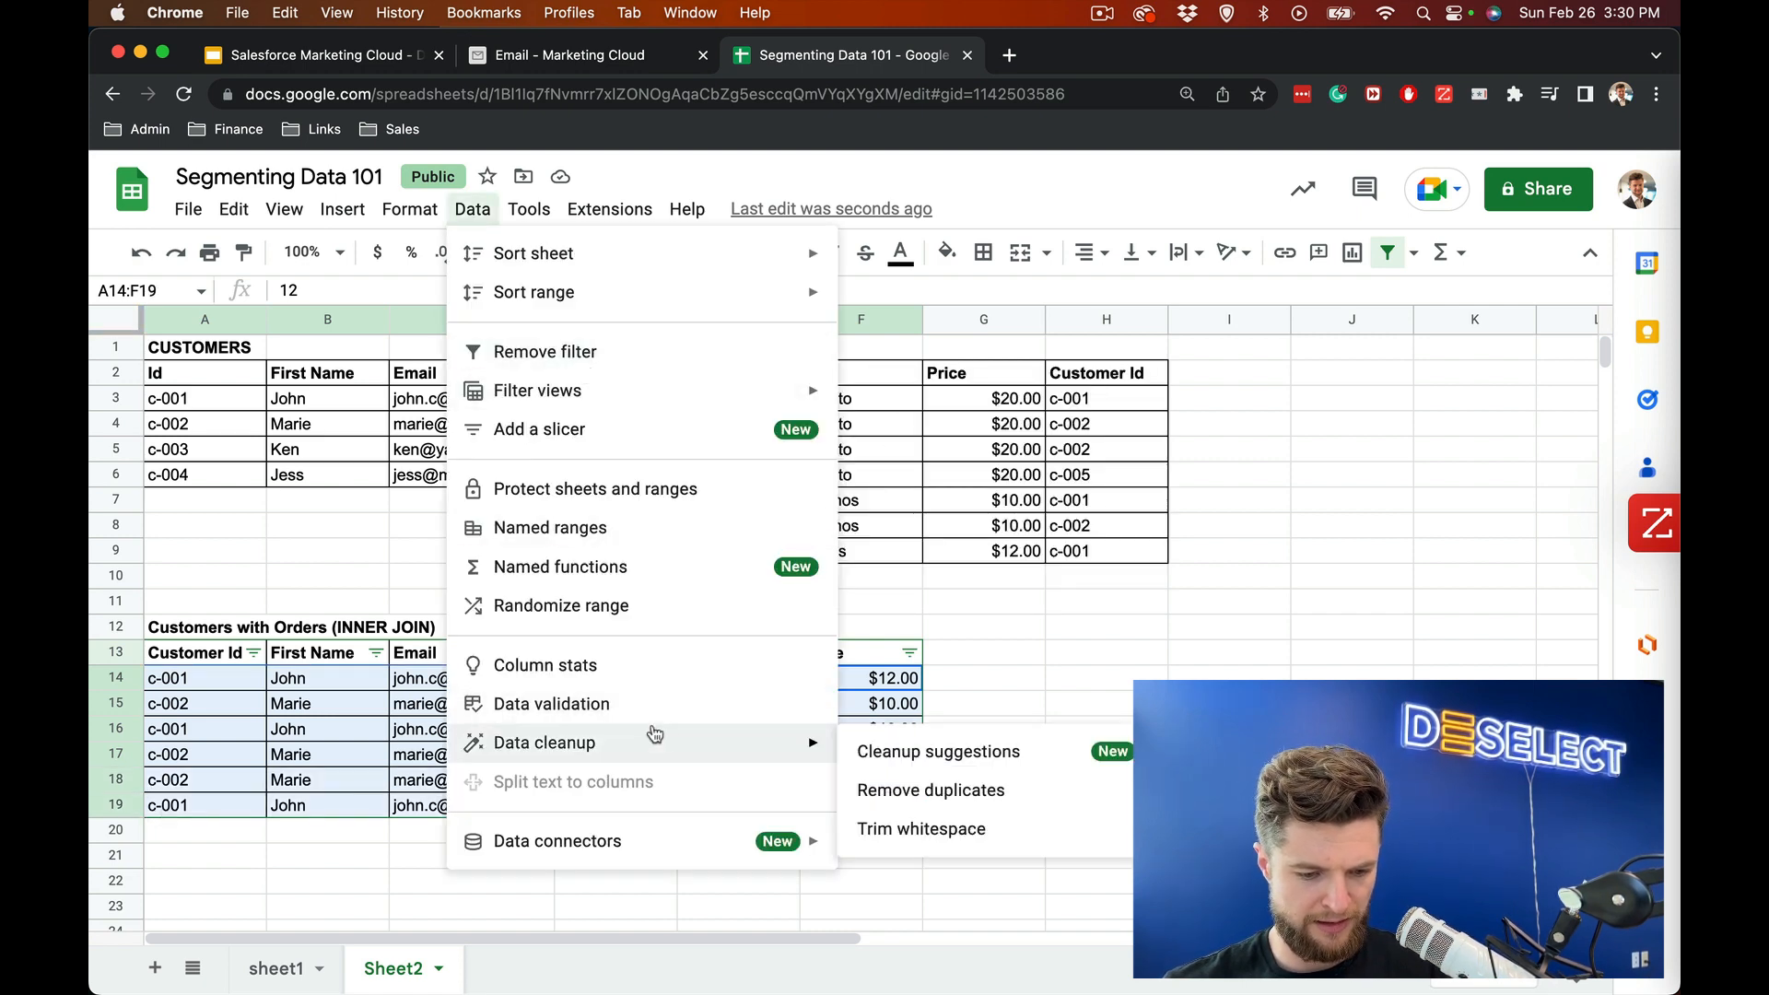
left_click(926, 786)
left_click(759, 516)
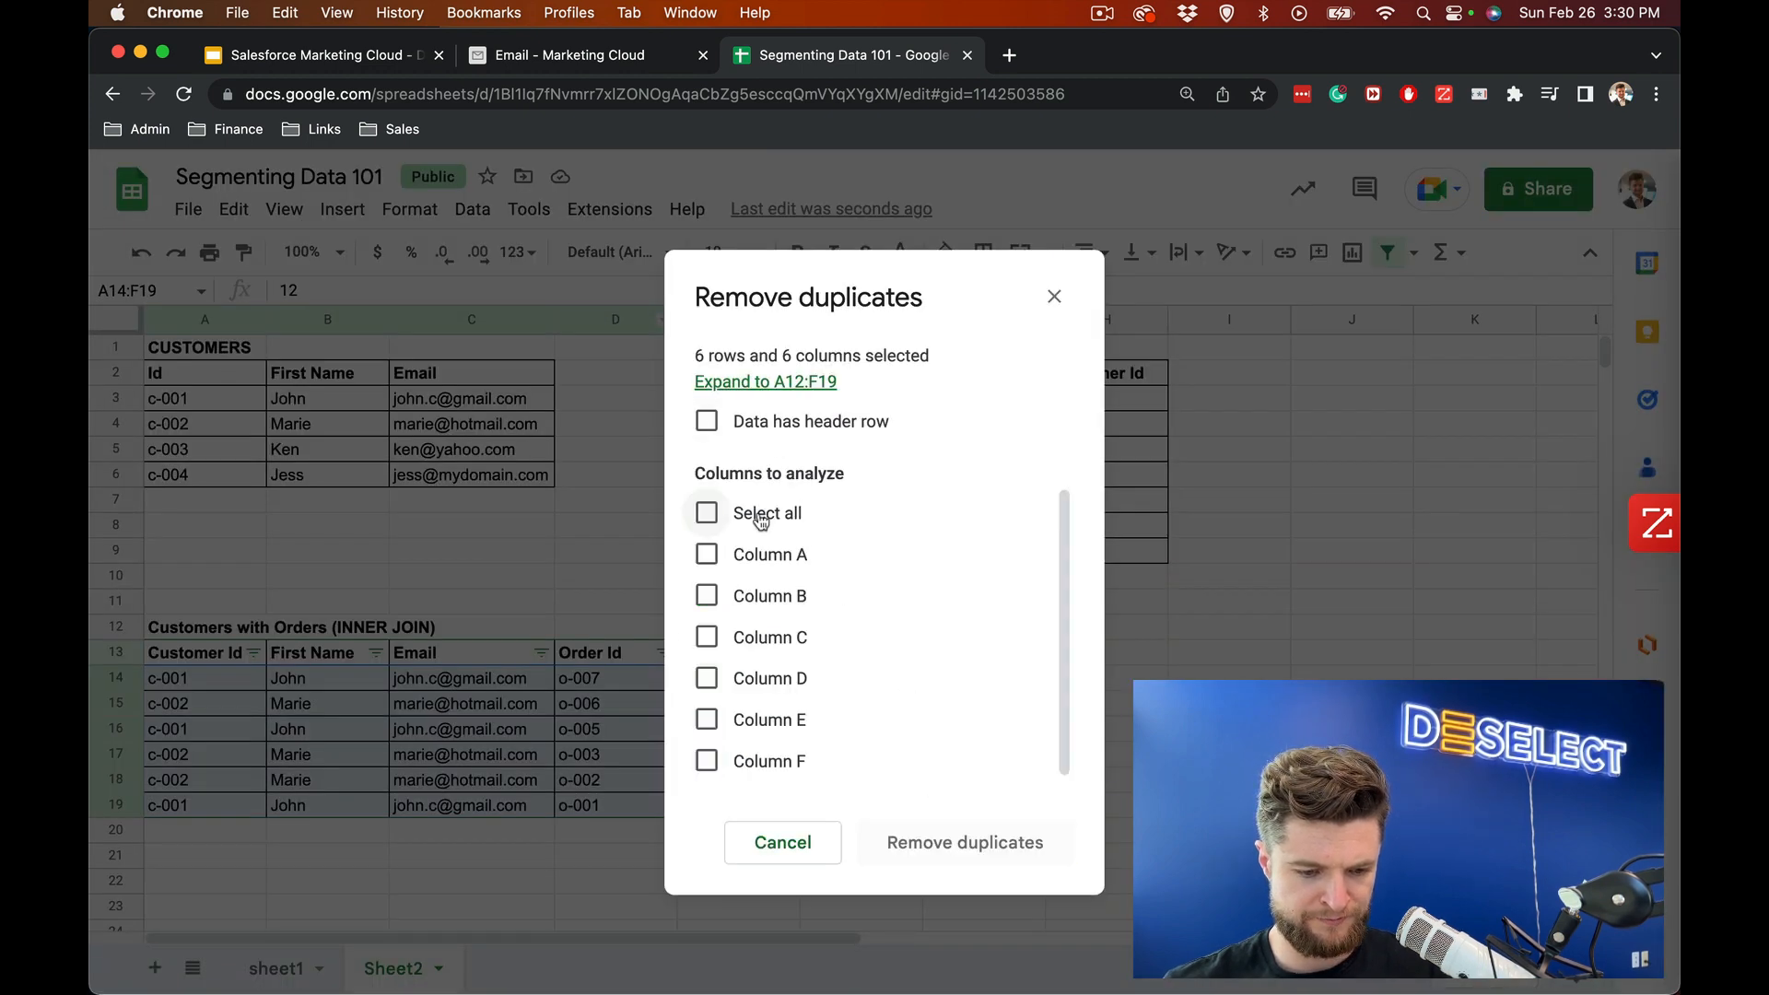
left_click(707, 637)
left_click(970, 835)
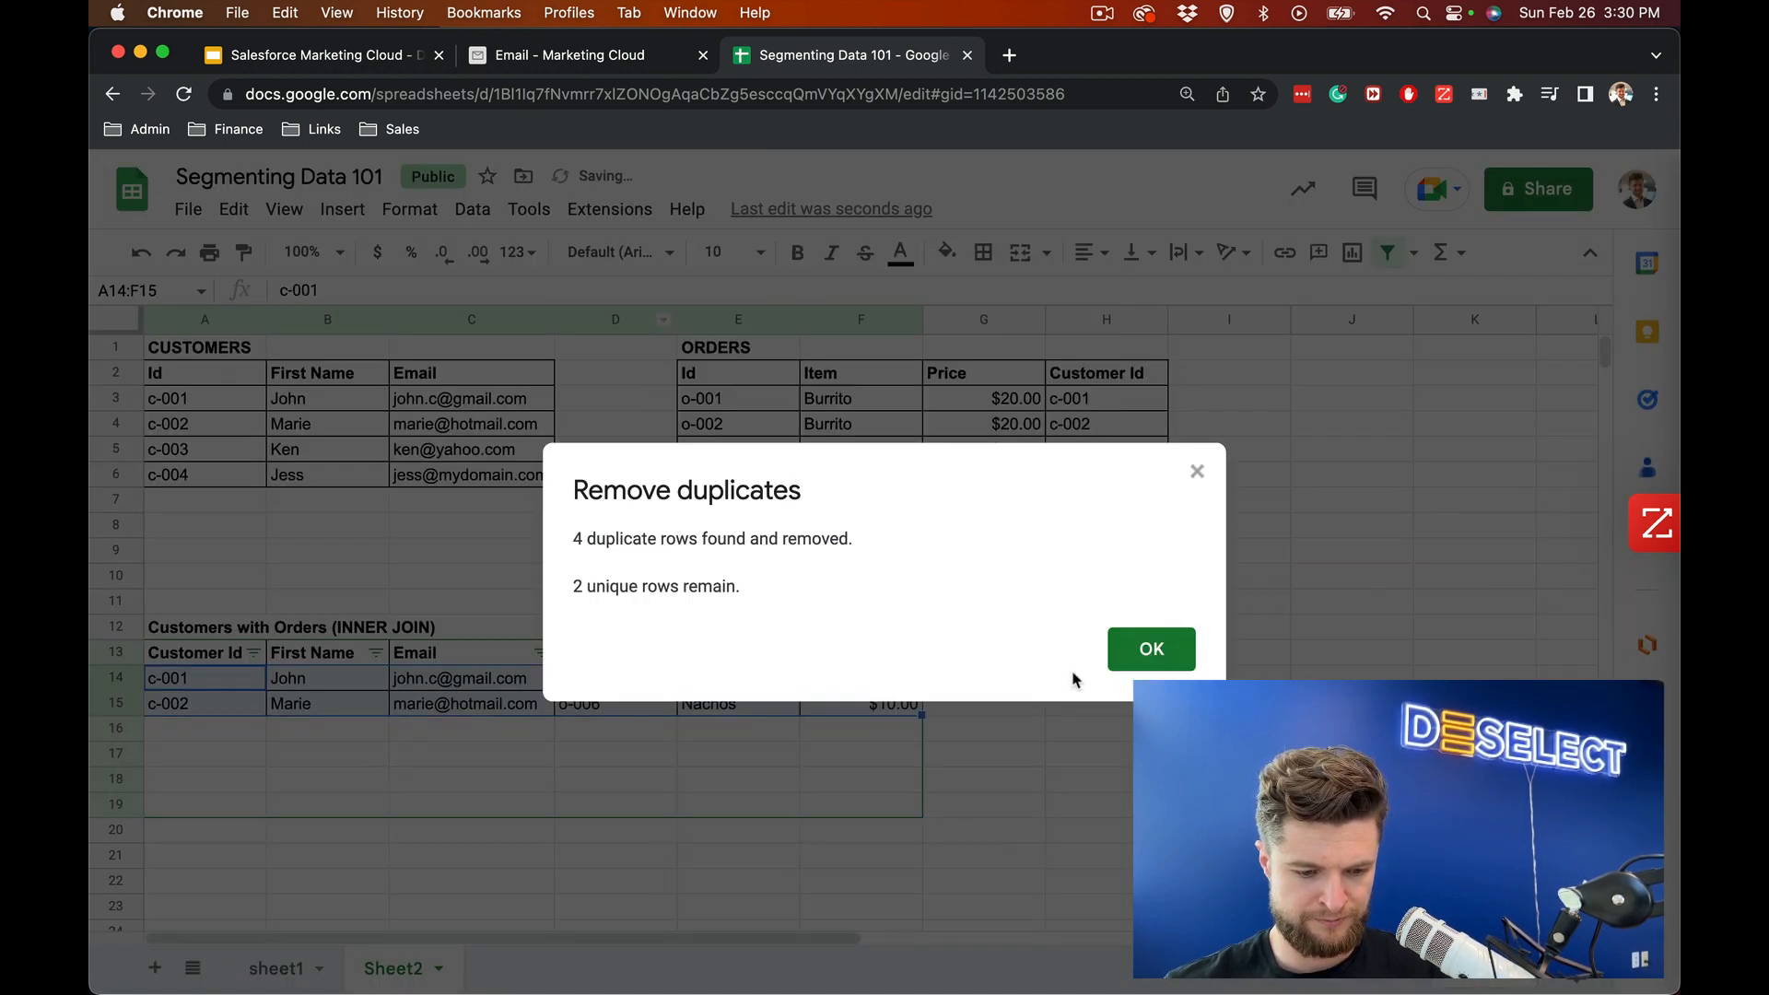
left_click(1145, 653)
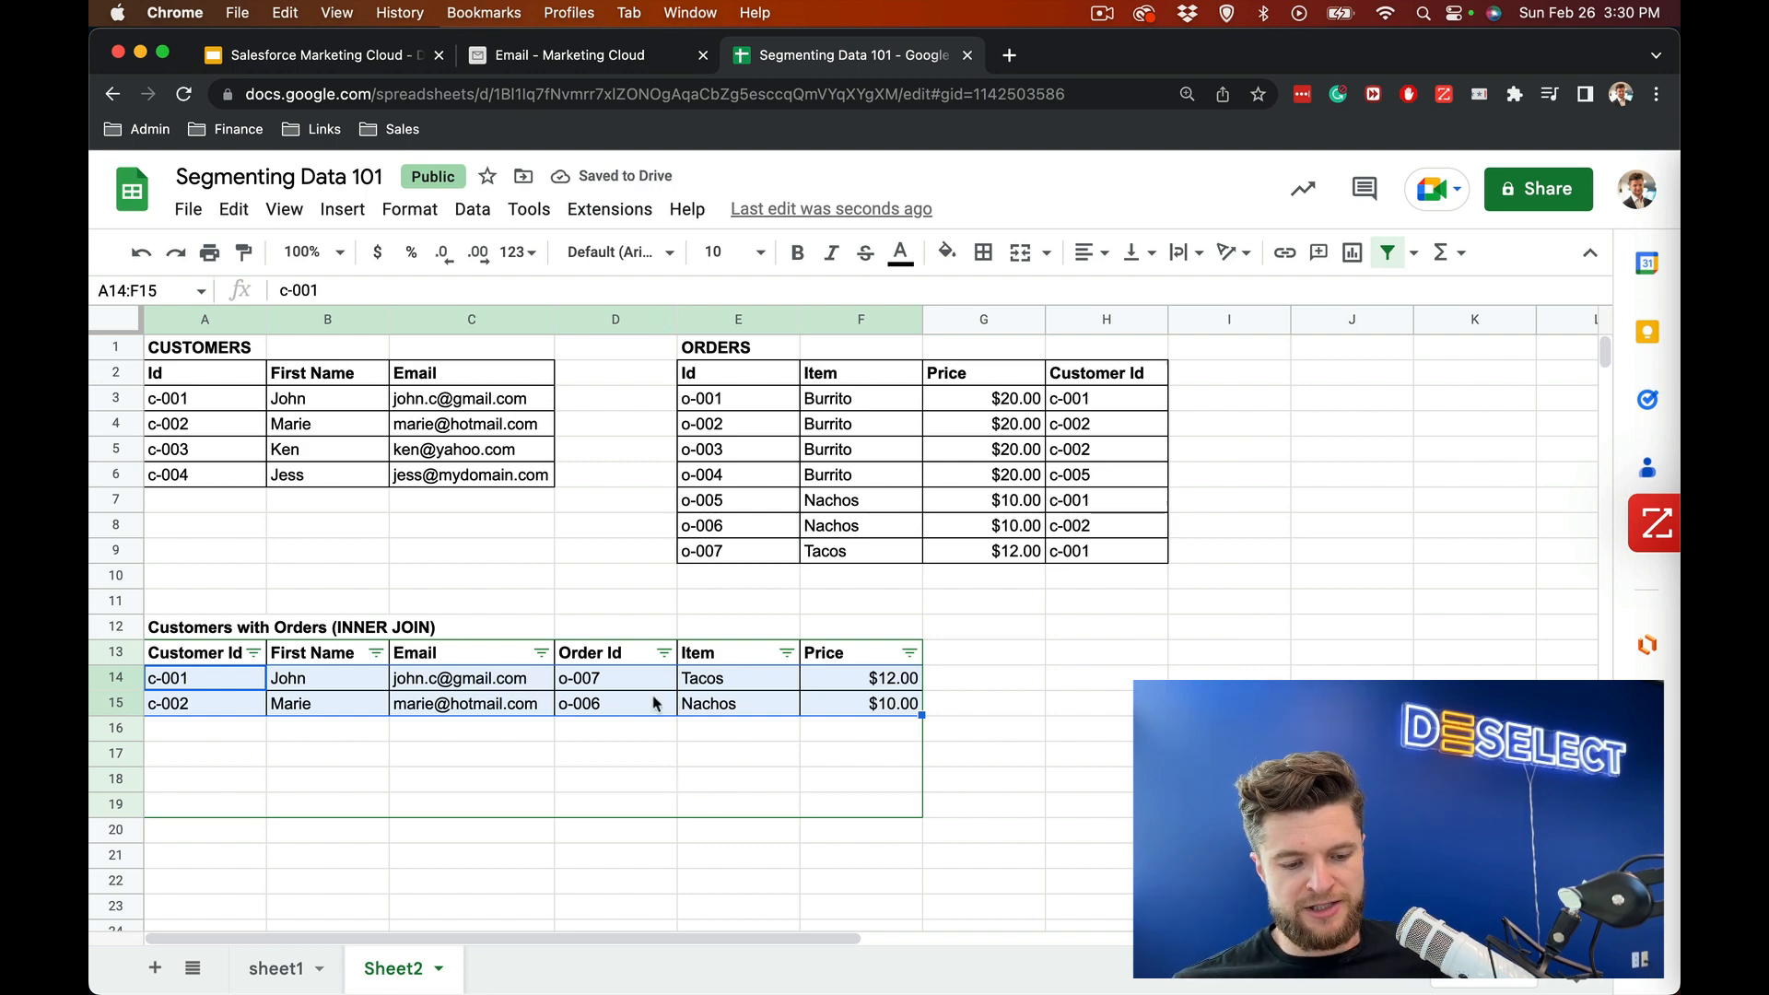
Check which item is kept for each customer in the deduplicated table
left_click(699, 685)
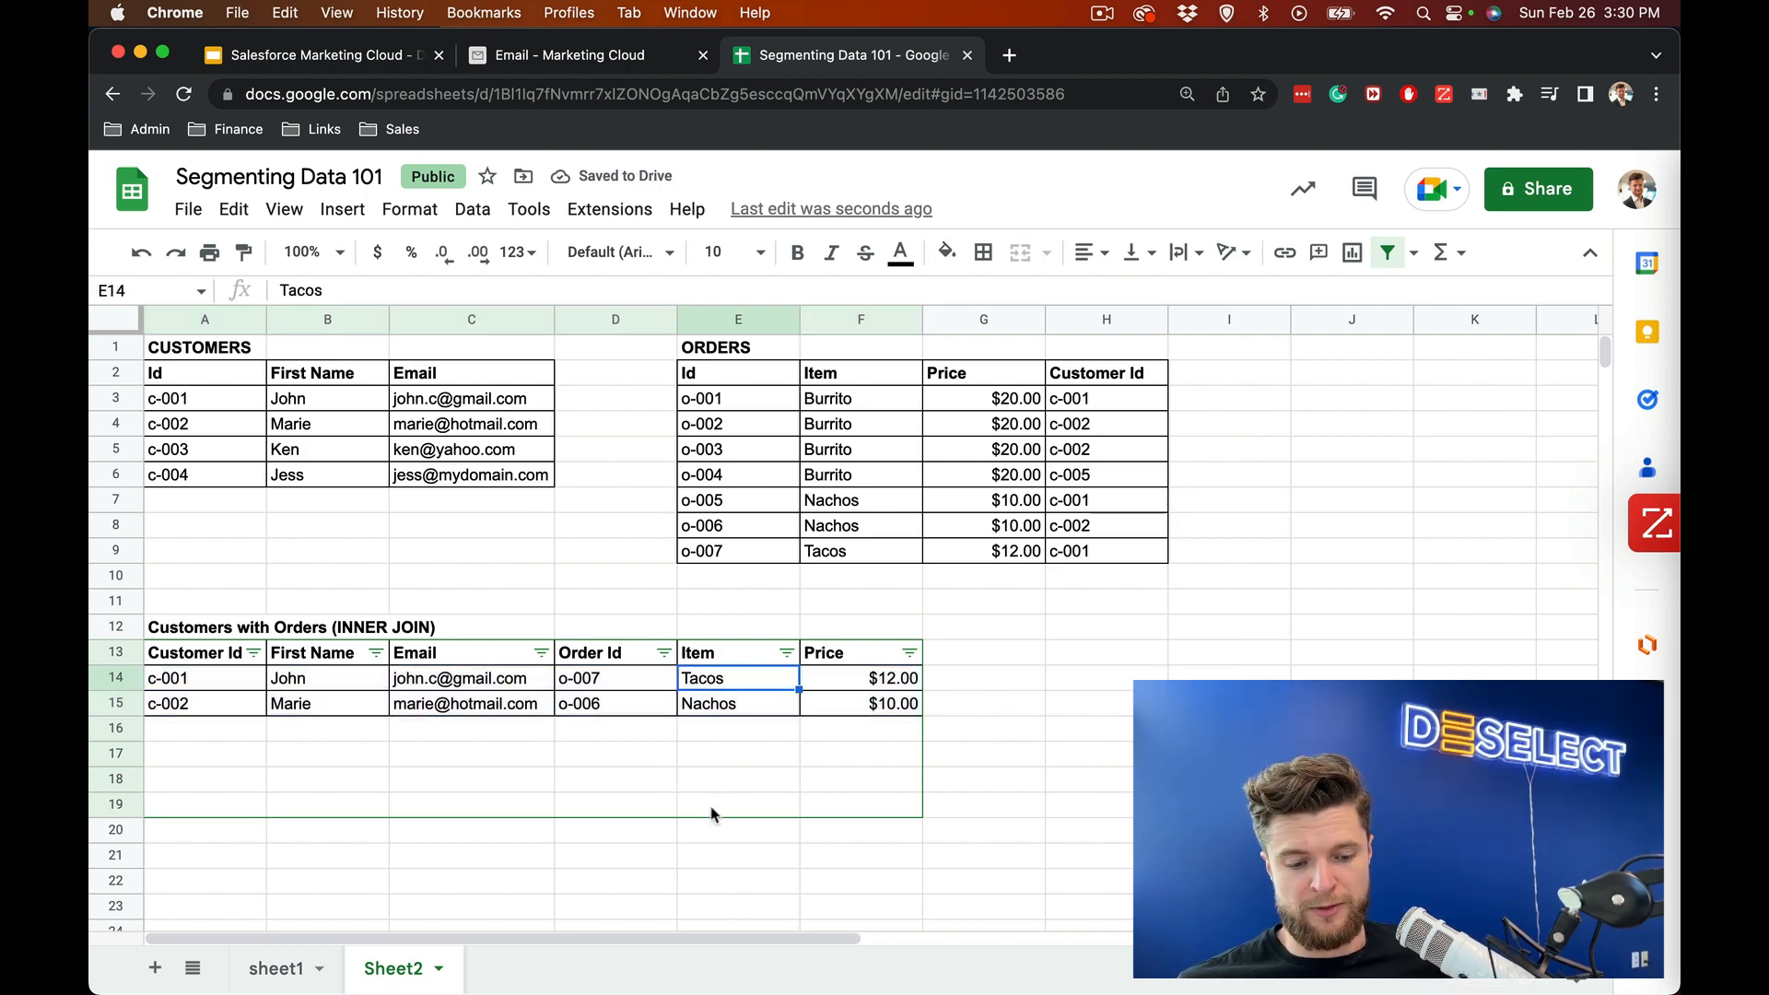
left_click(714, 734)
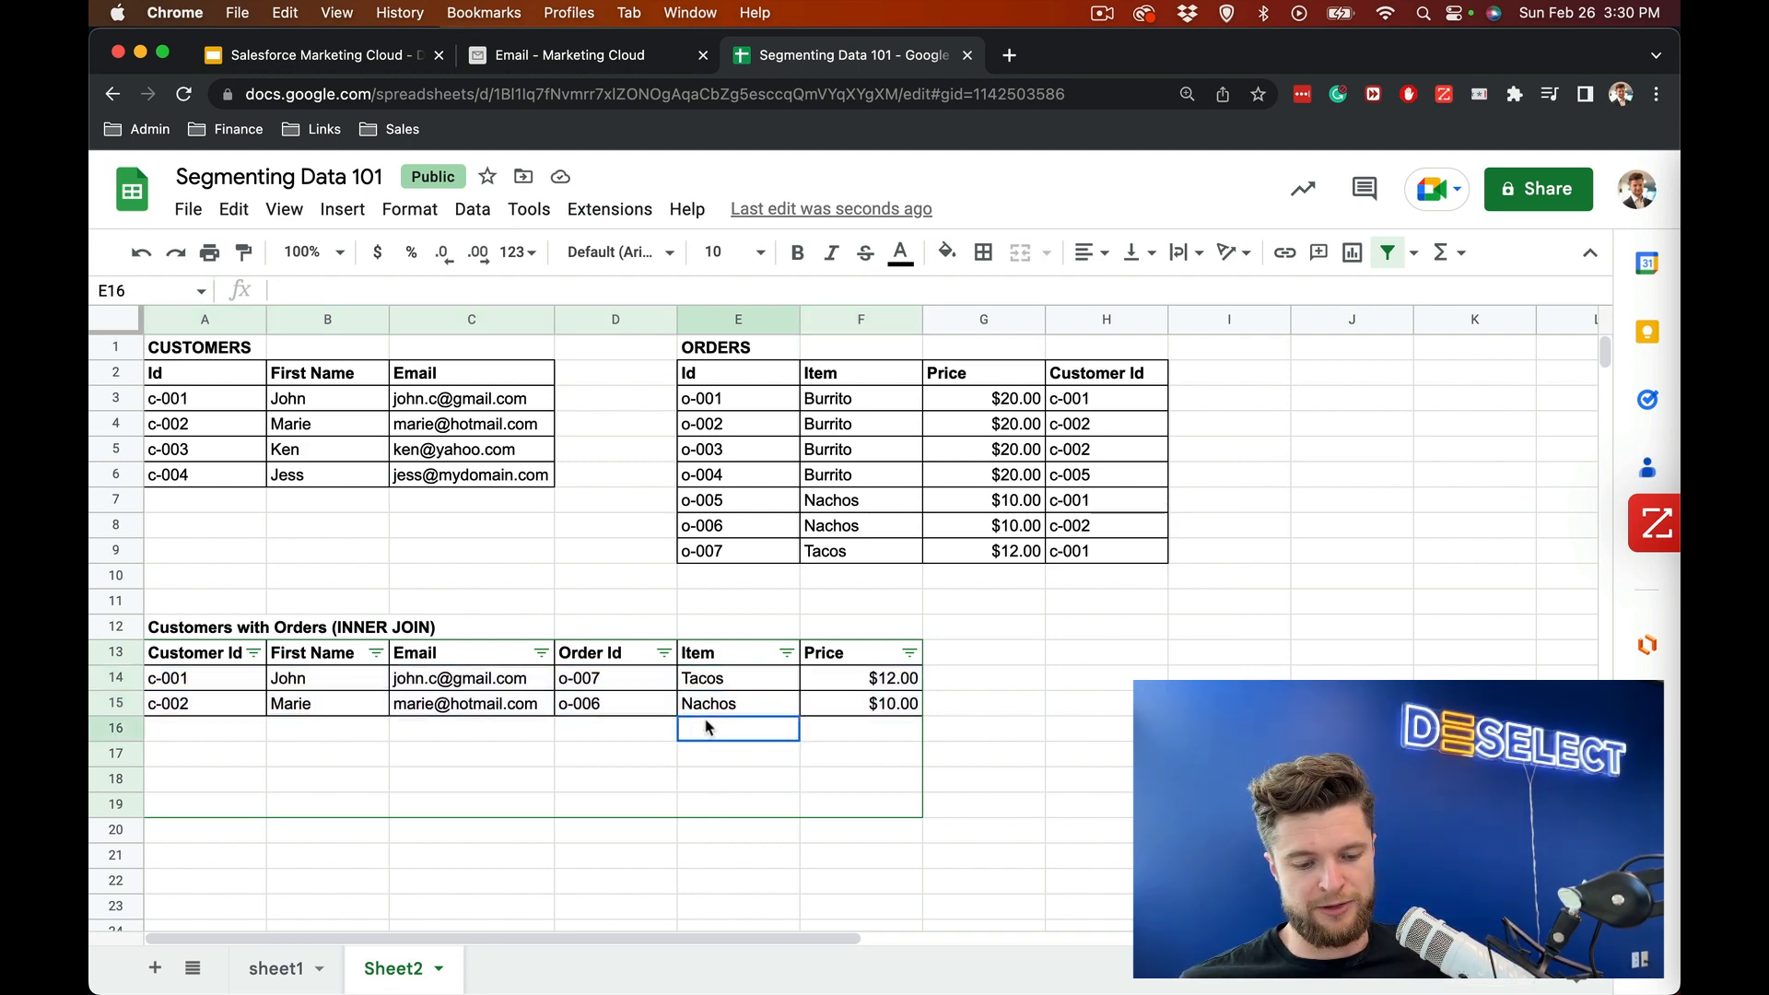
left_click(727, 709)
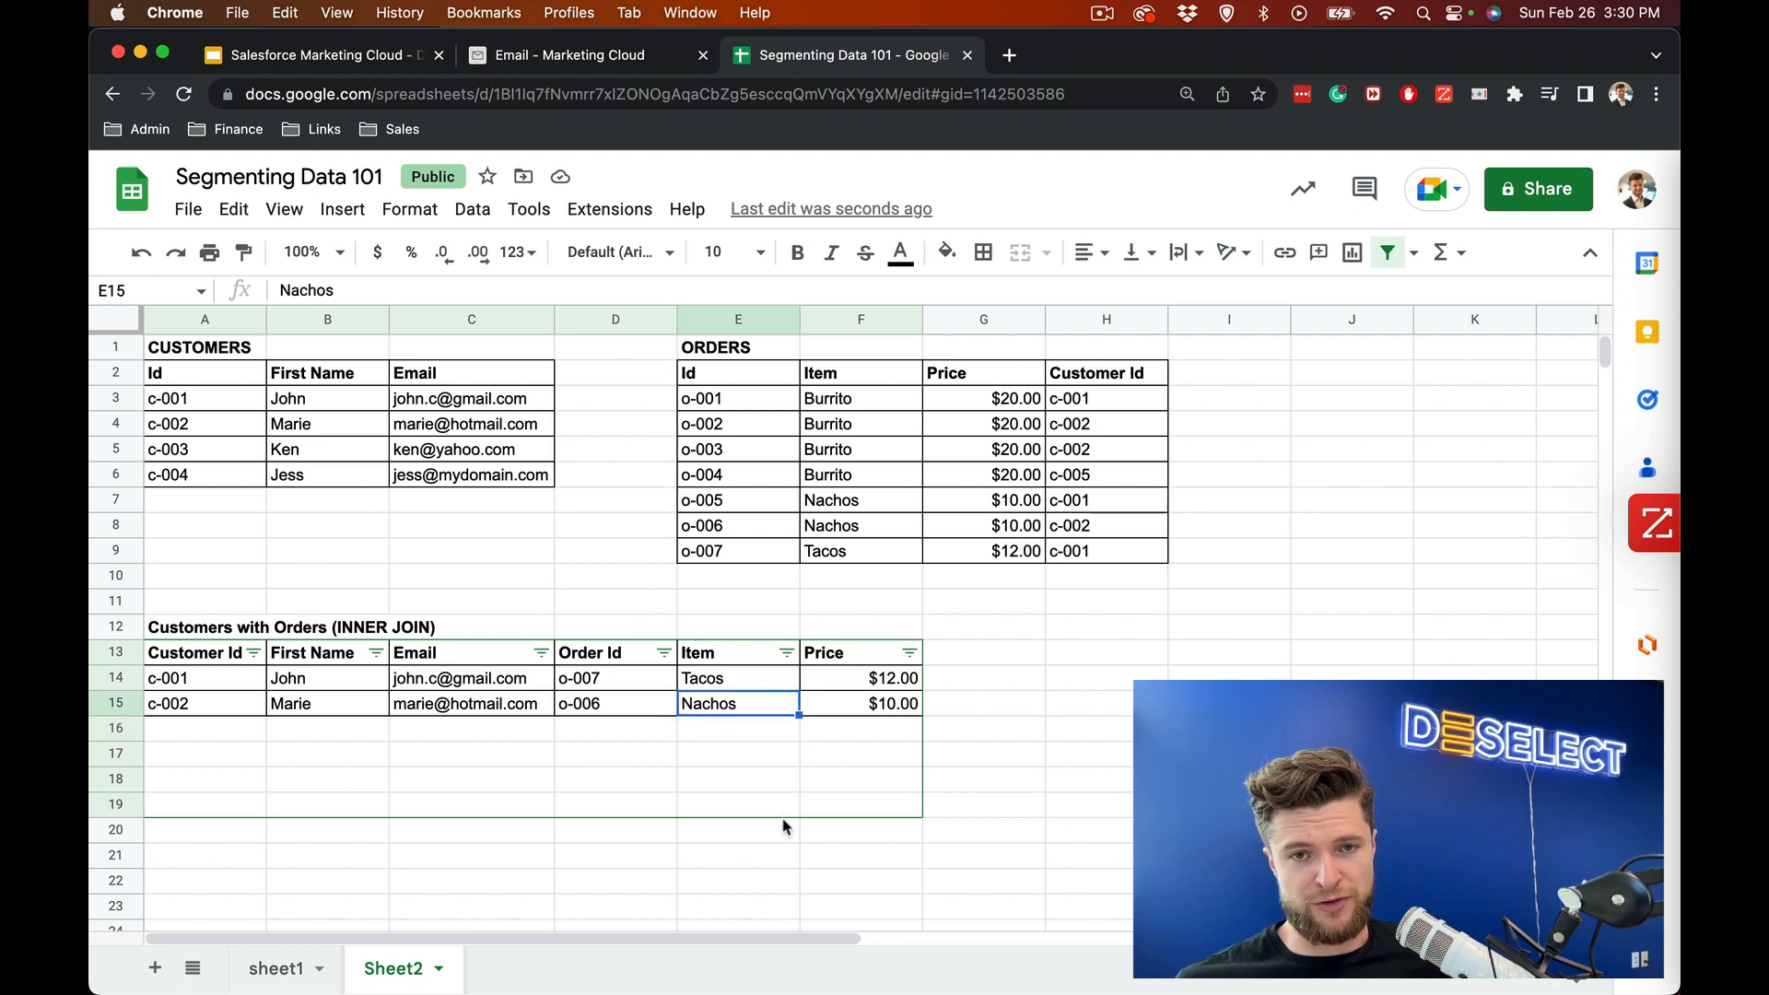